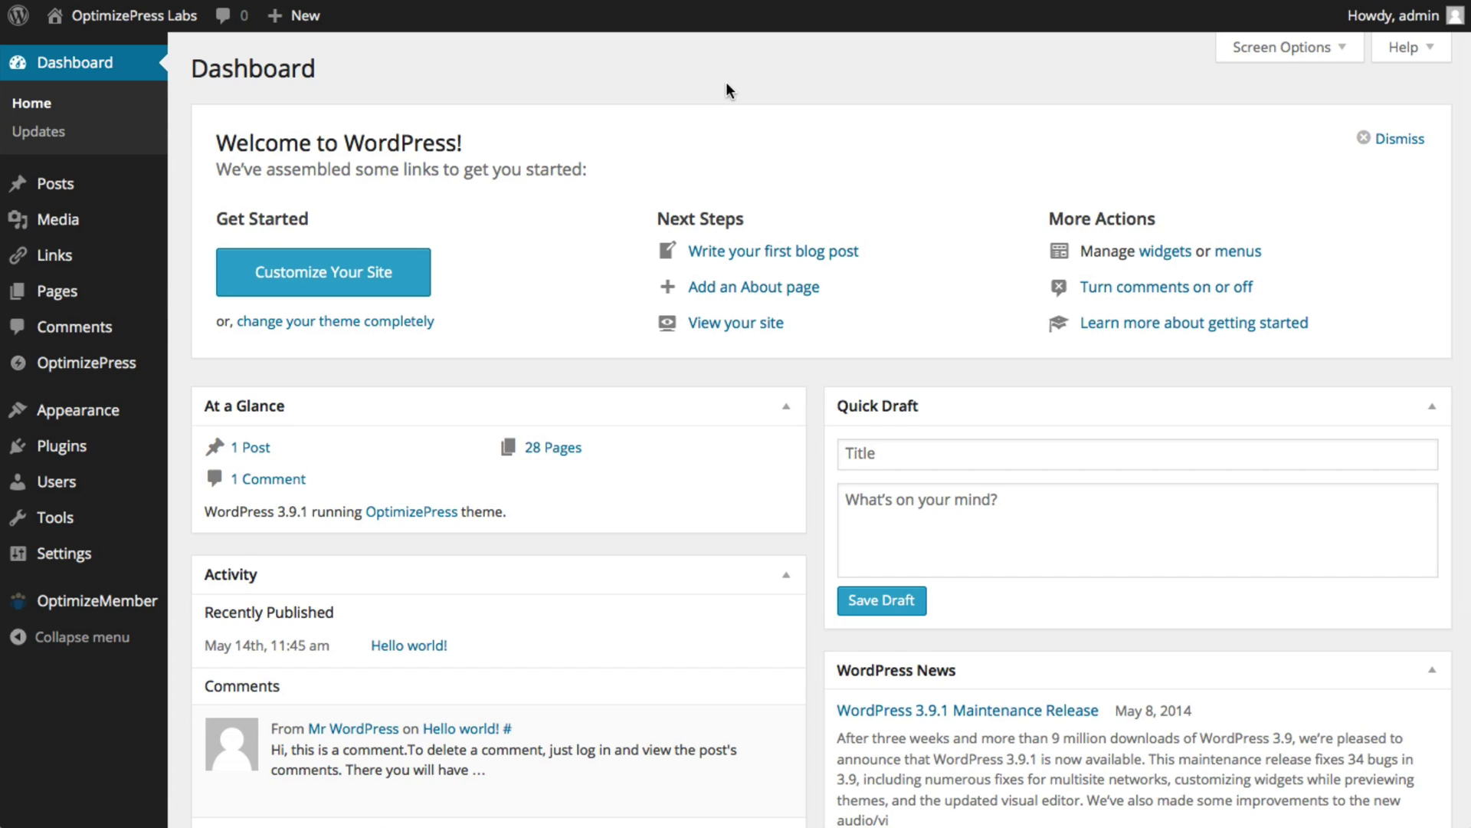
Step: Go to the OptimizePress Dashboard's Email Marketing Services tab listing AWeber, iContact and MailChimp
scroll(725, 89, "down", 1)
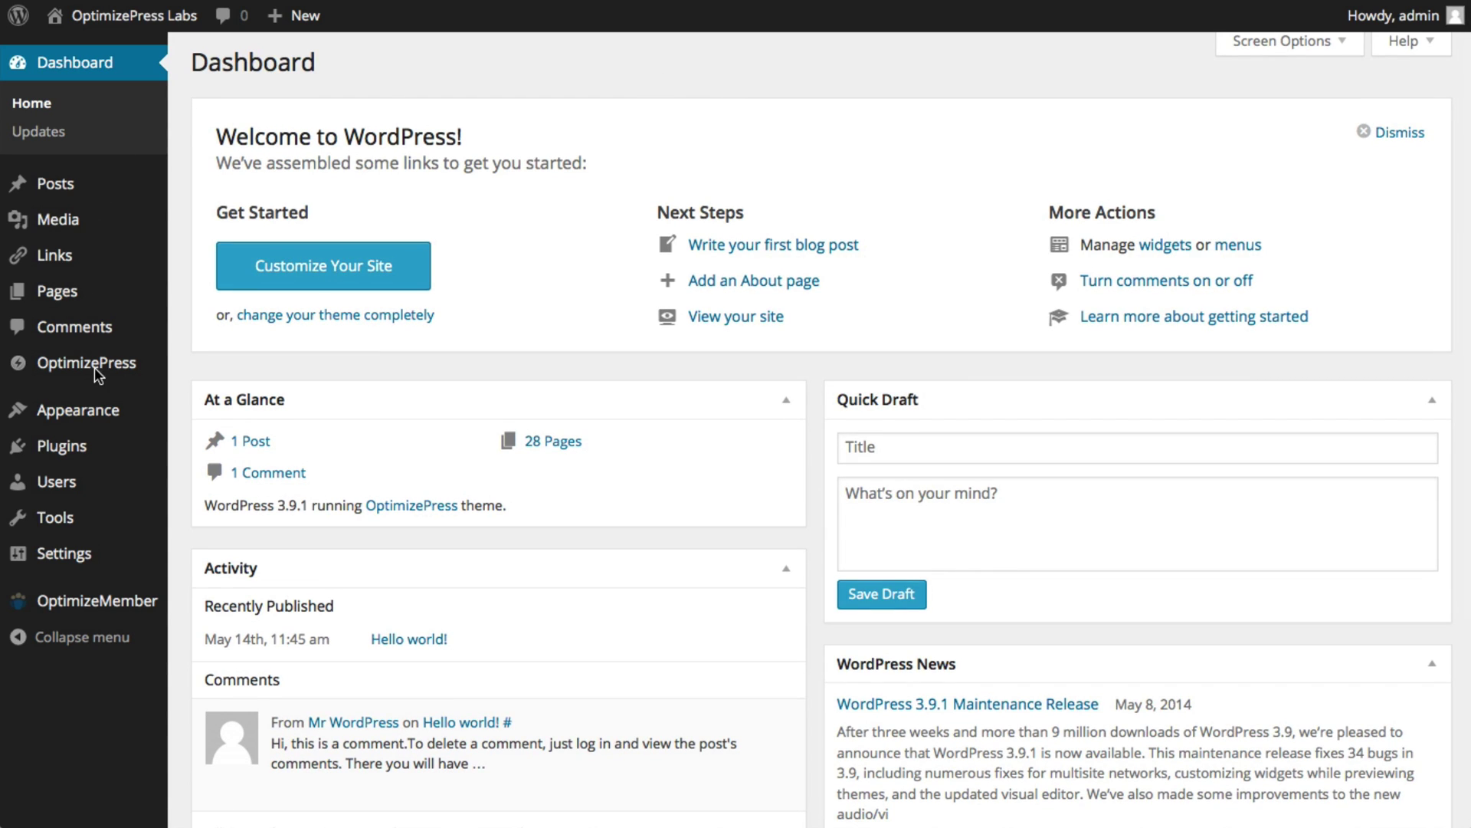
mouse_move(94, 366)
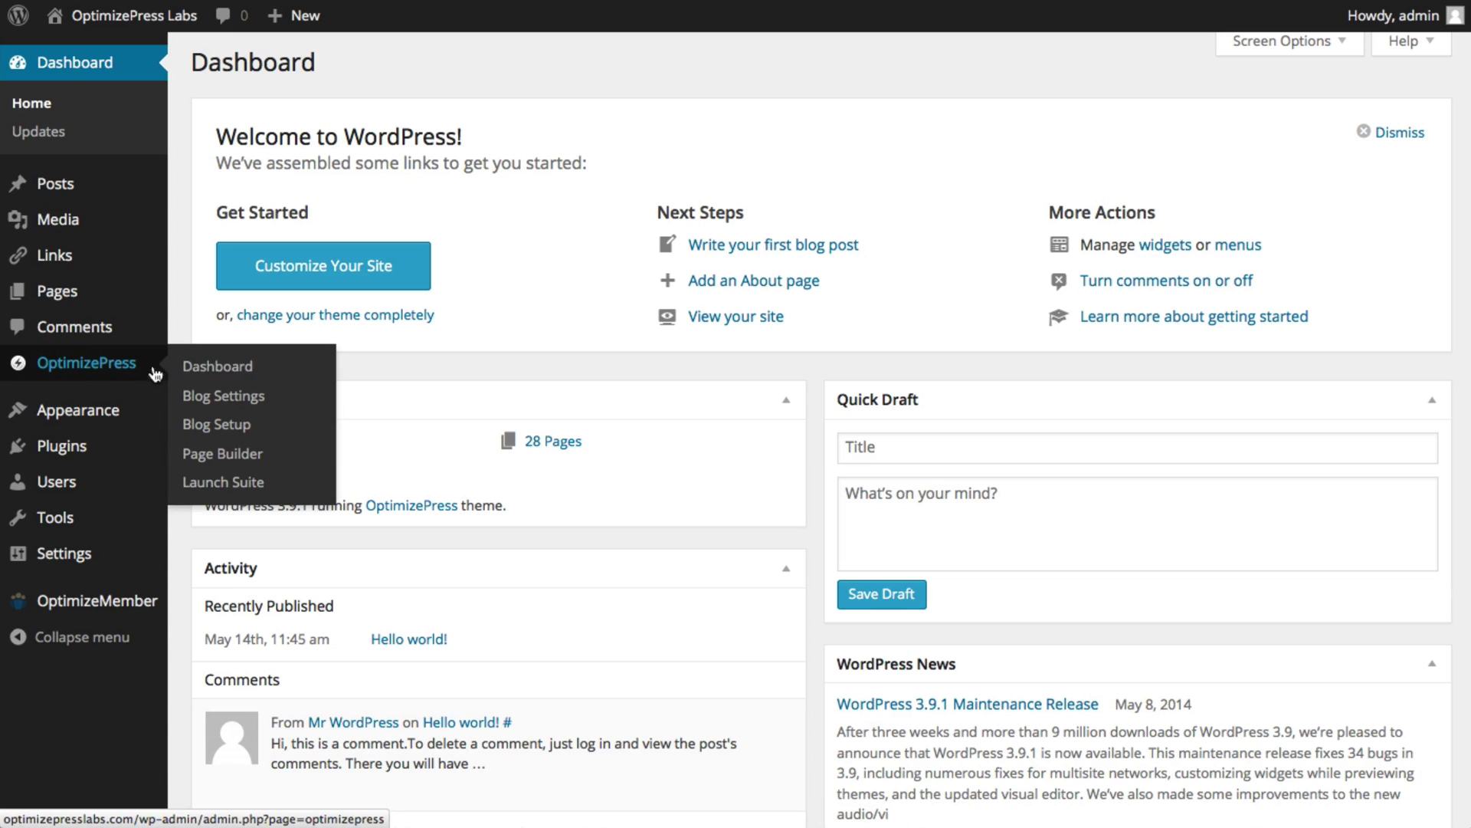
left_click(233, 375)
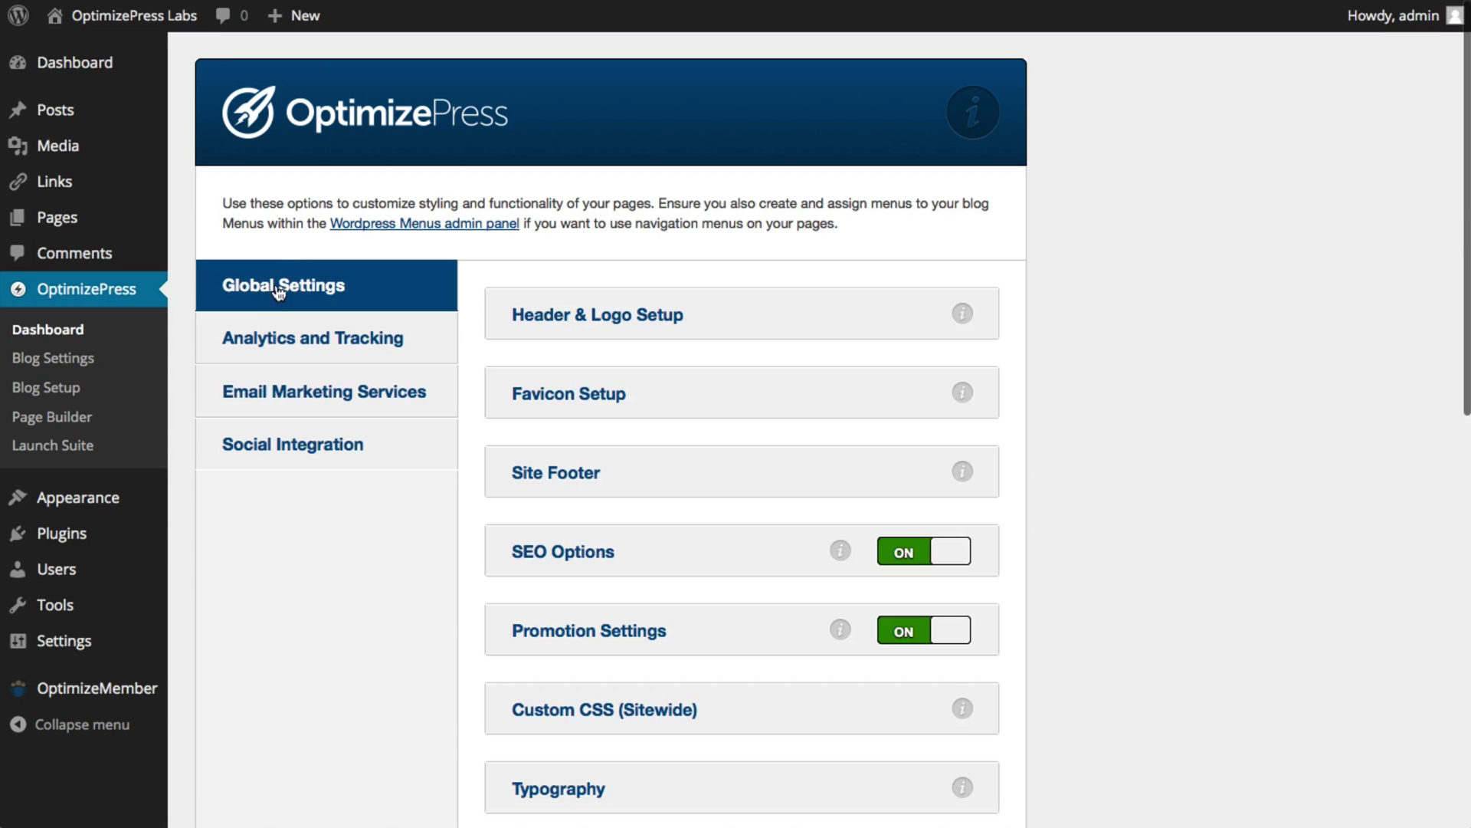
left_click(286, 397)
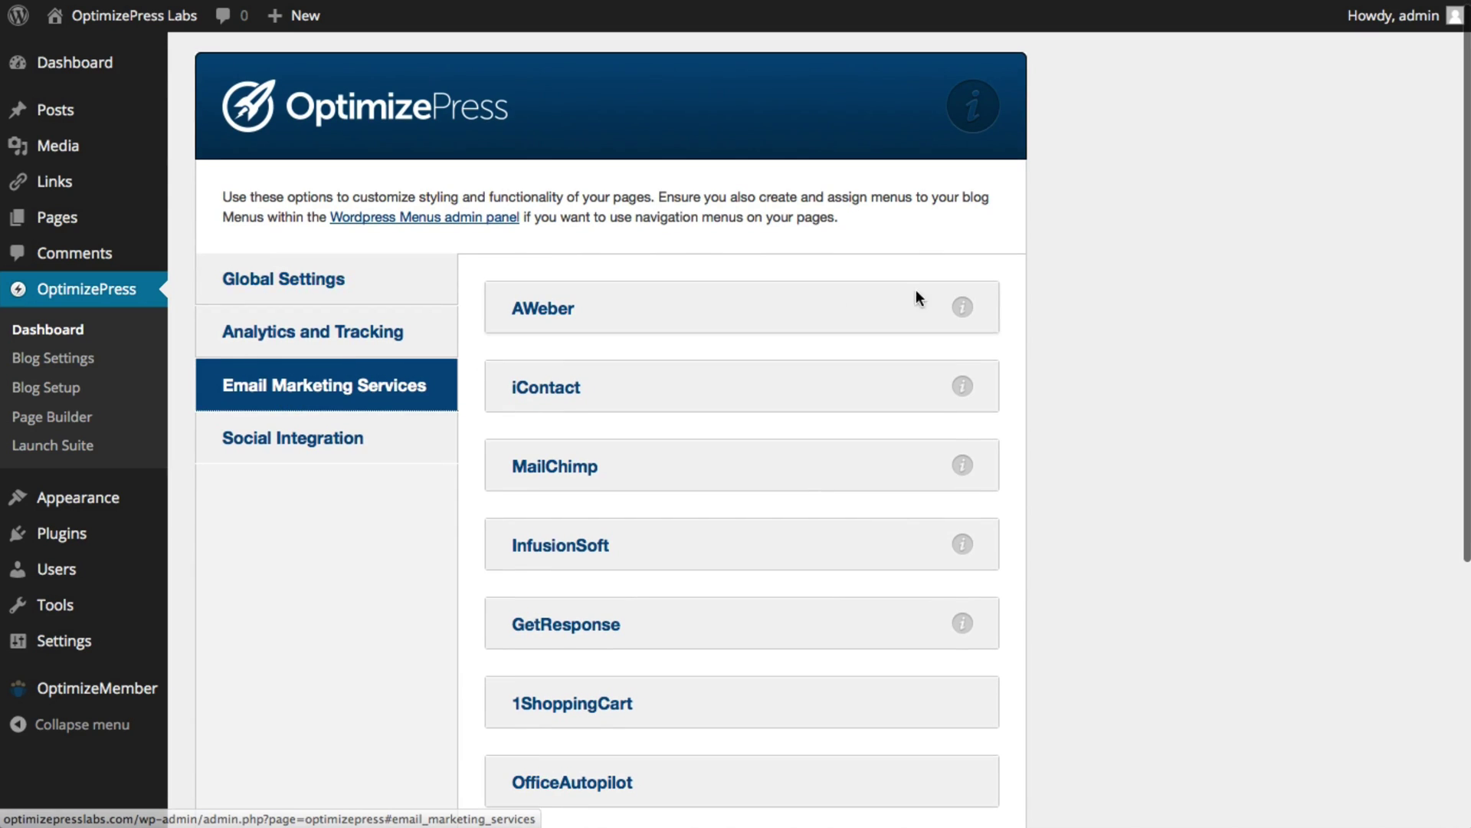
left_click_drag(1466, 112, 1339, 135)
Step: Connect the AWeber account by authorizing OptimizePress access on AWeber
left_click(532, 277)
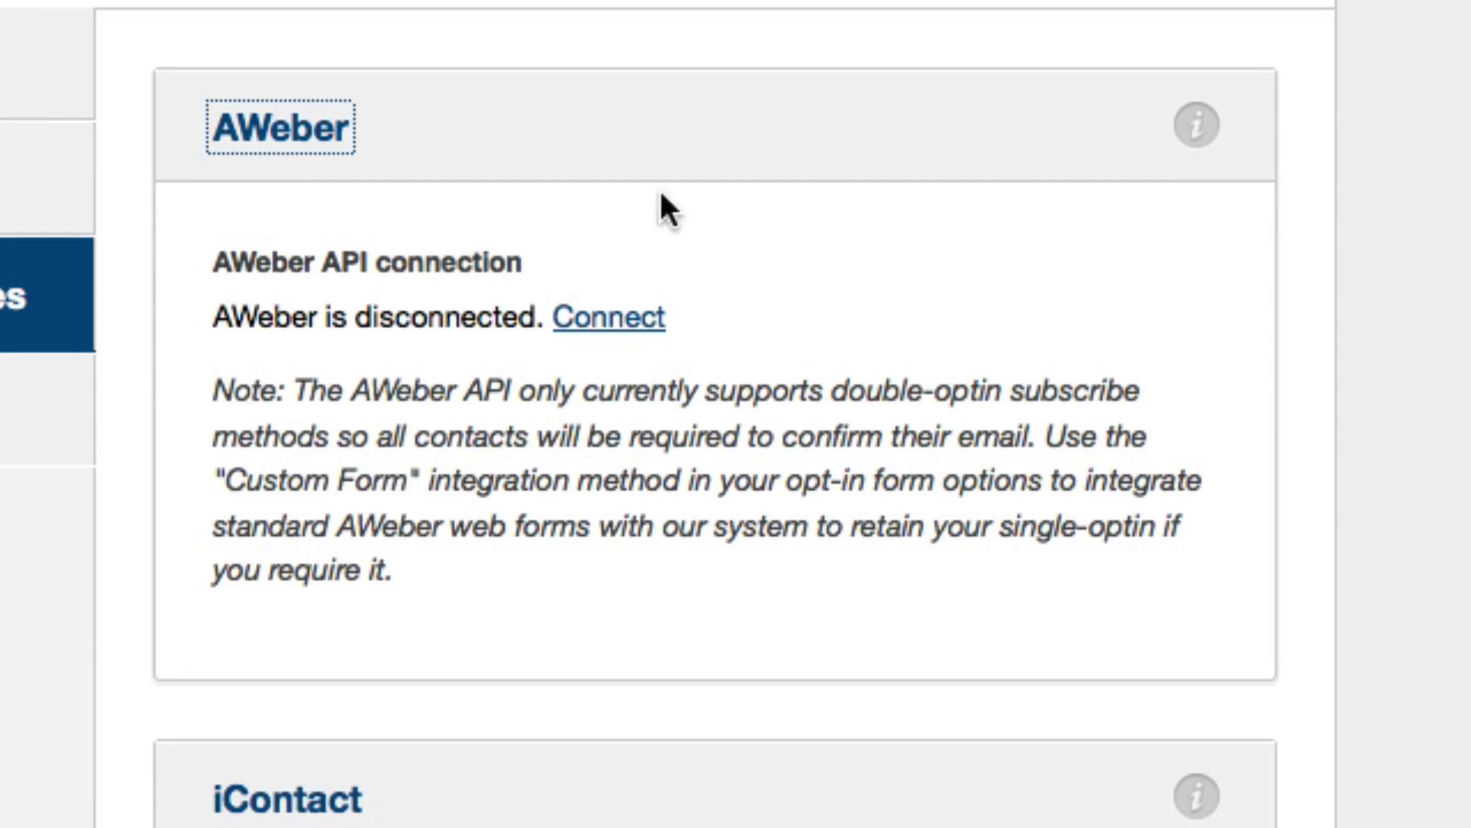
left_click(602, 319)
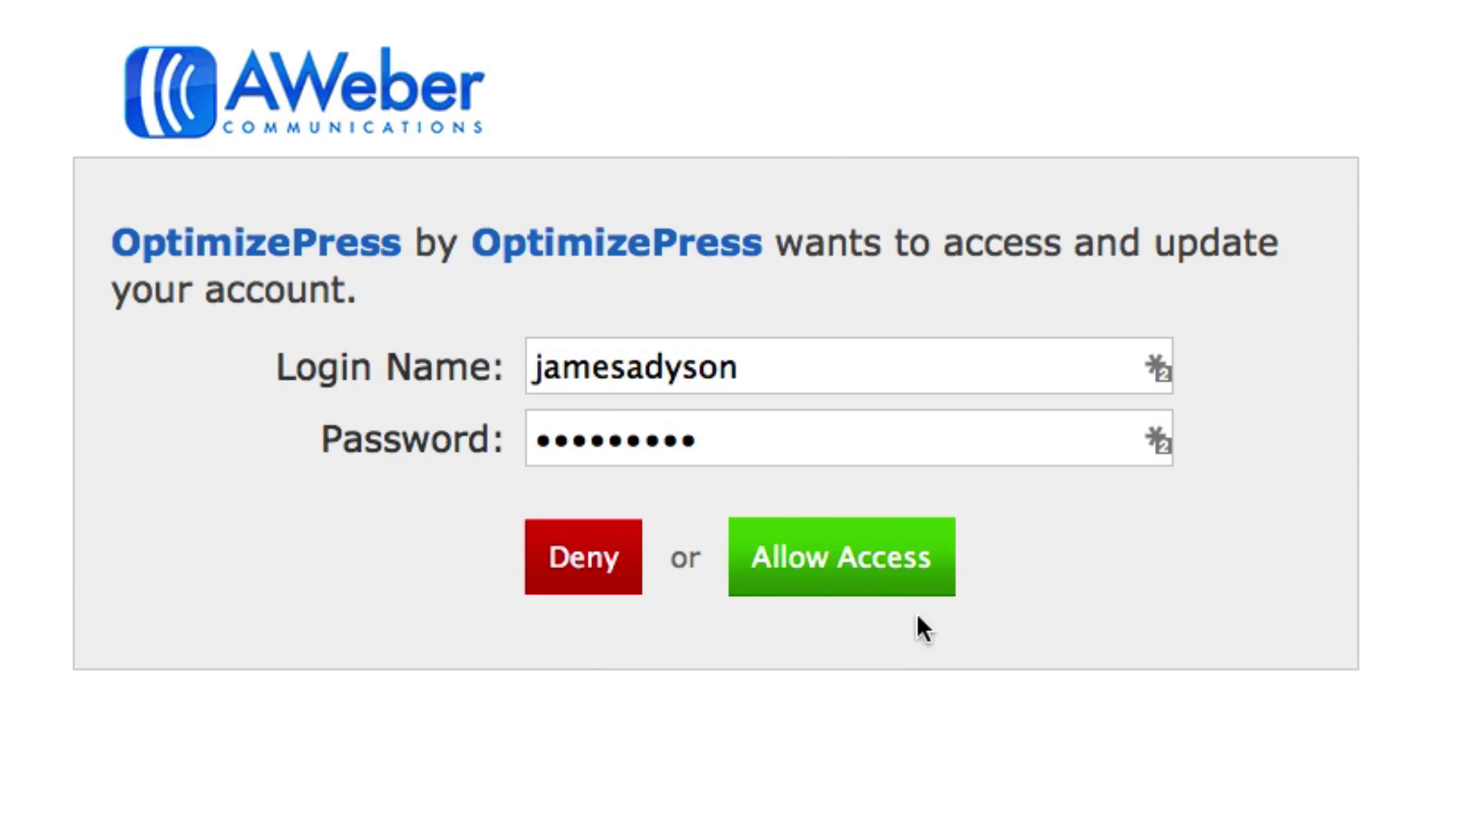
left_click(851, 555)
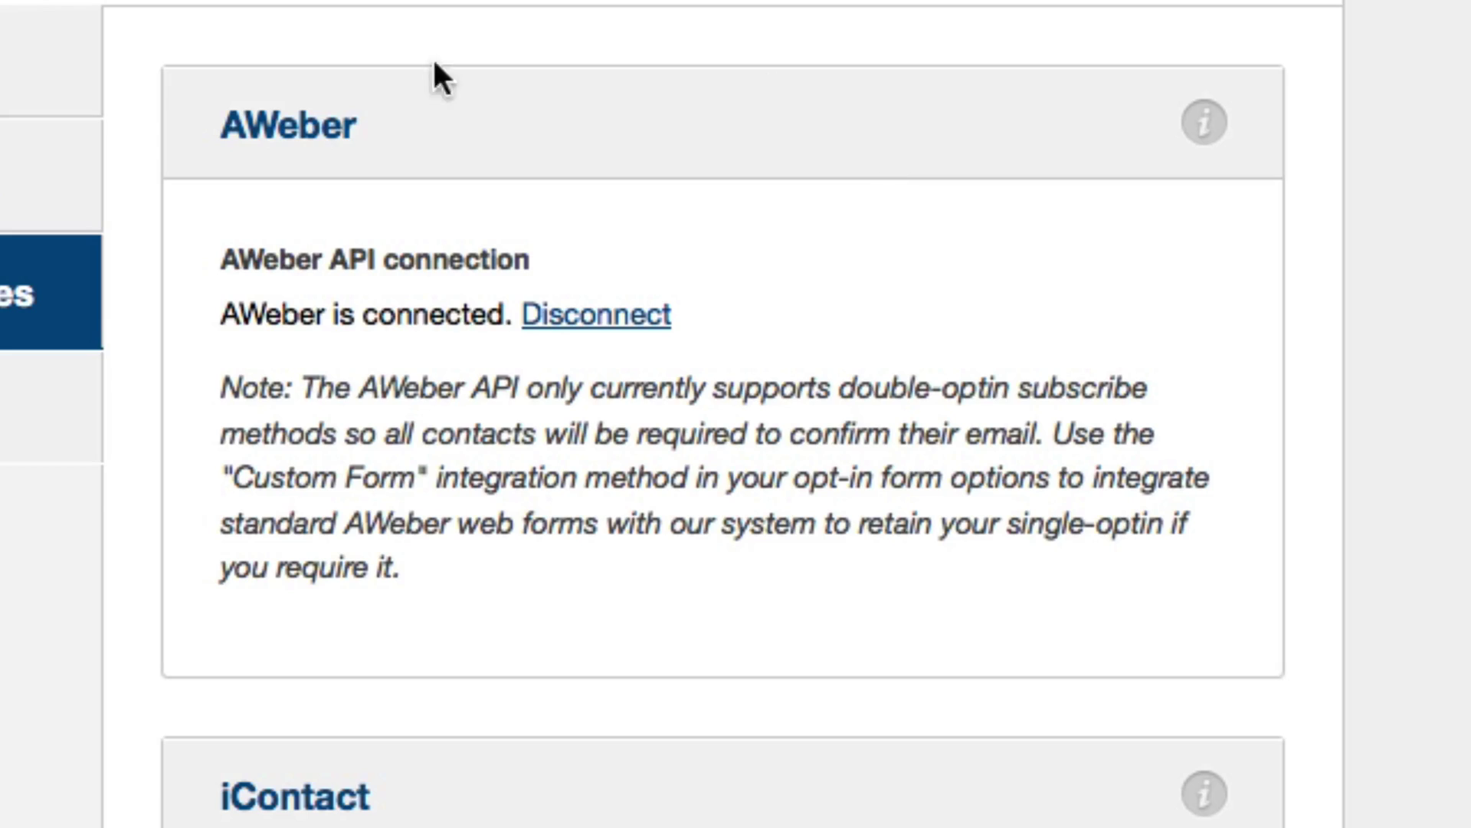
left_click_drag(173, 305, 508, 305)
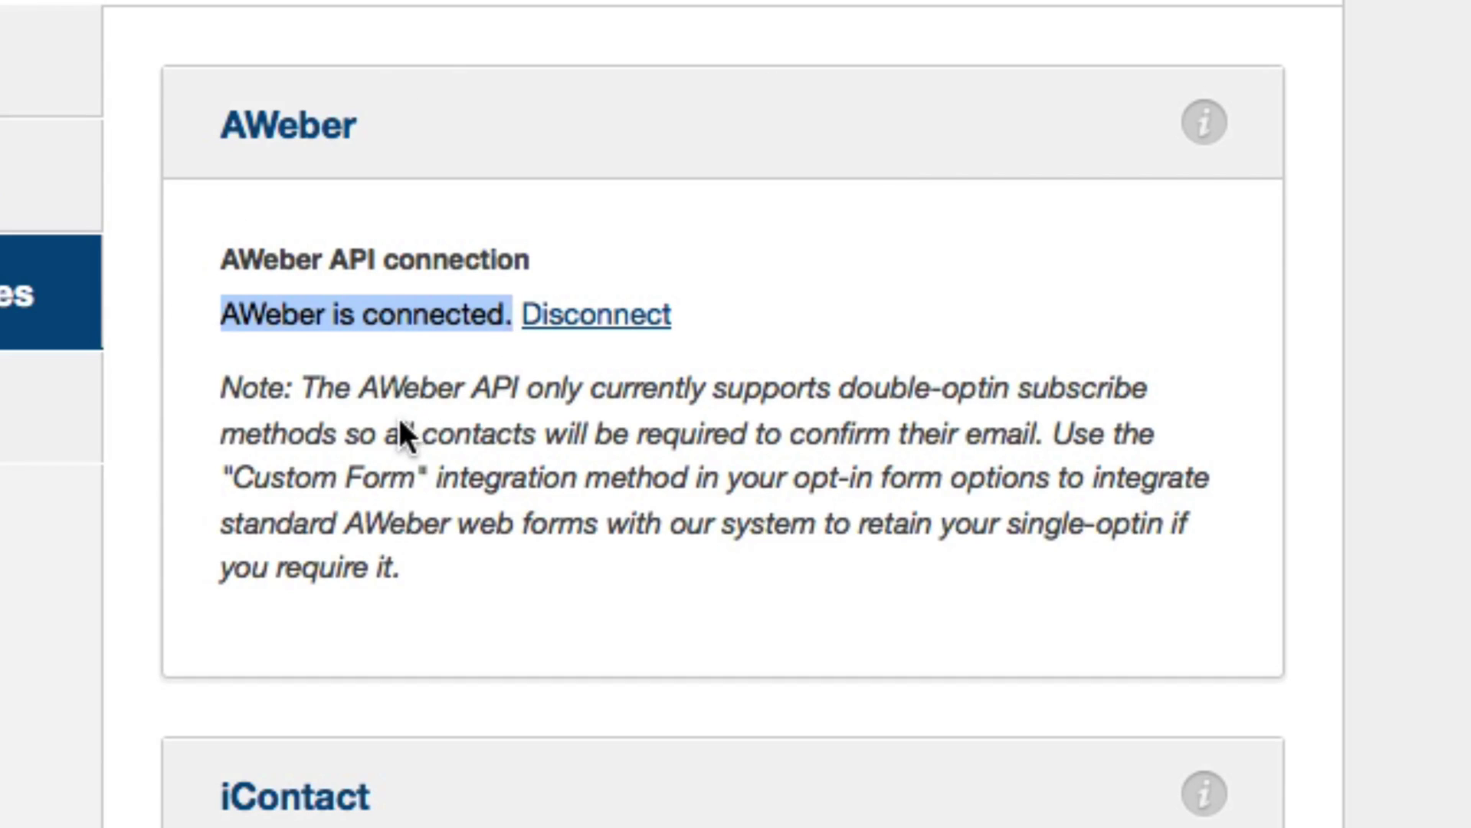
left_click(442, 398)
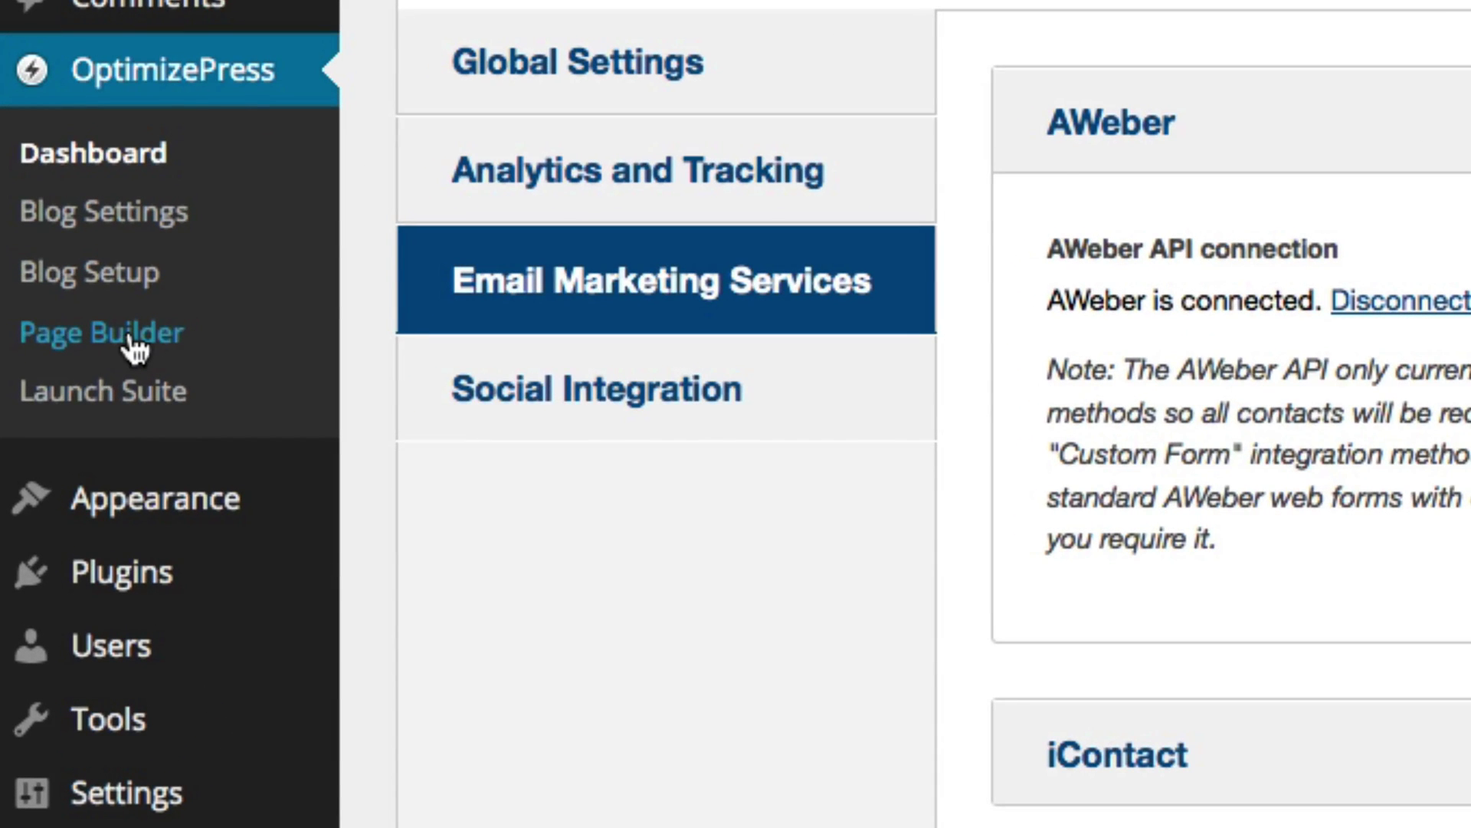
Step: Start a Page Builder page titled 'Landing Page 1' using the Use a Content Template preset
left_click(132, 343)
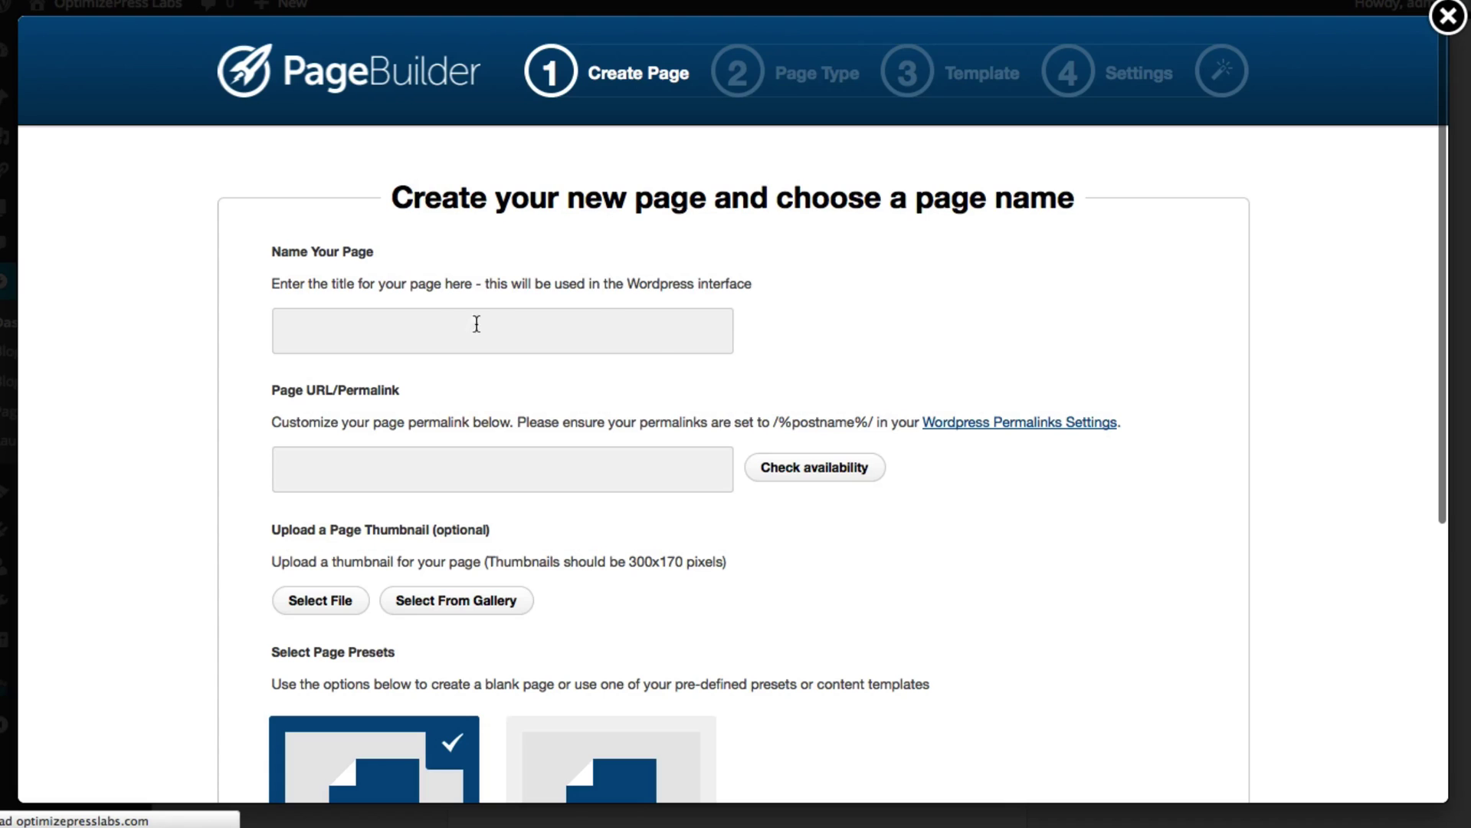
left_click(438, 327)
type("Landing Page 1")
scroll(627, 296, "down", 5)
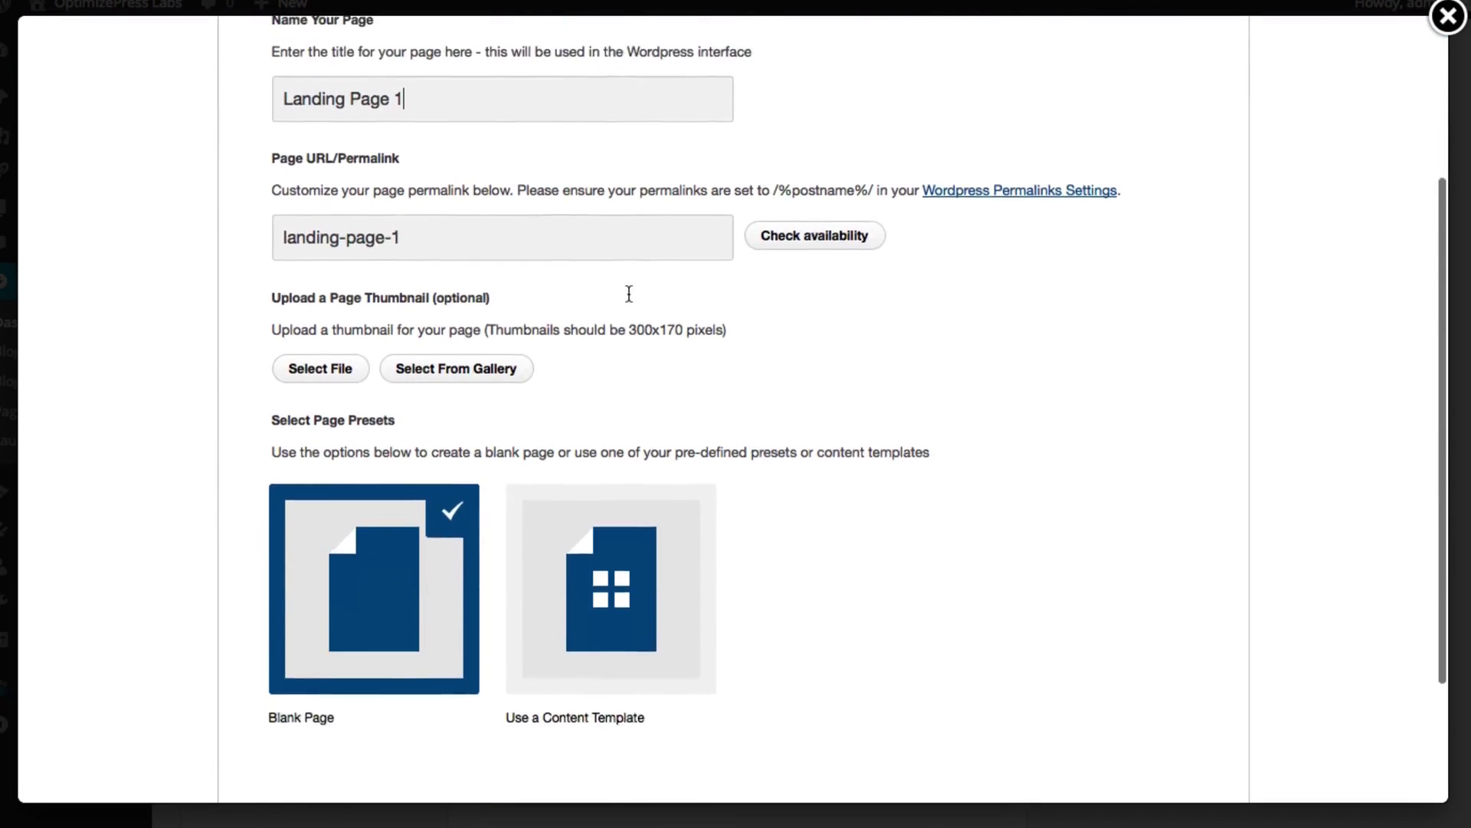
left_click(608, 489)
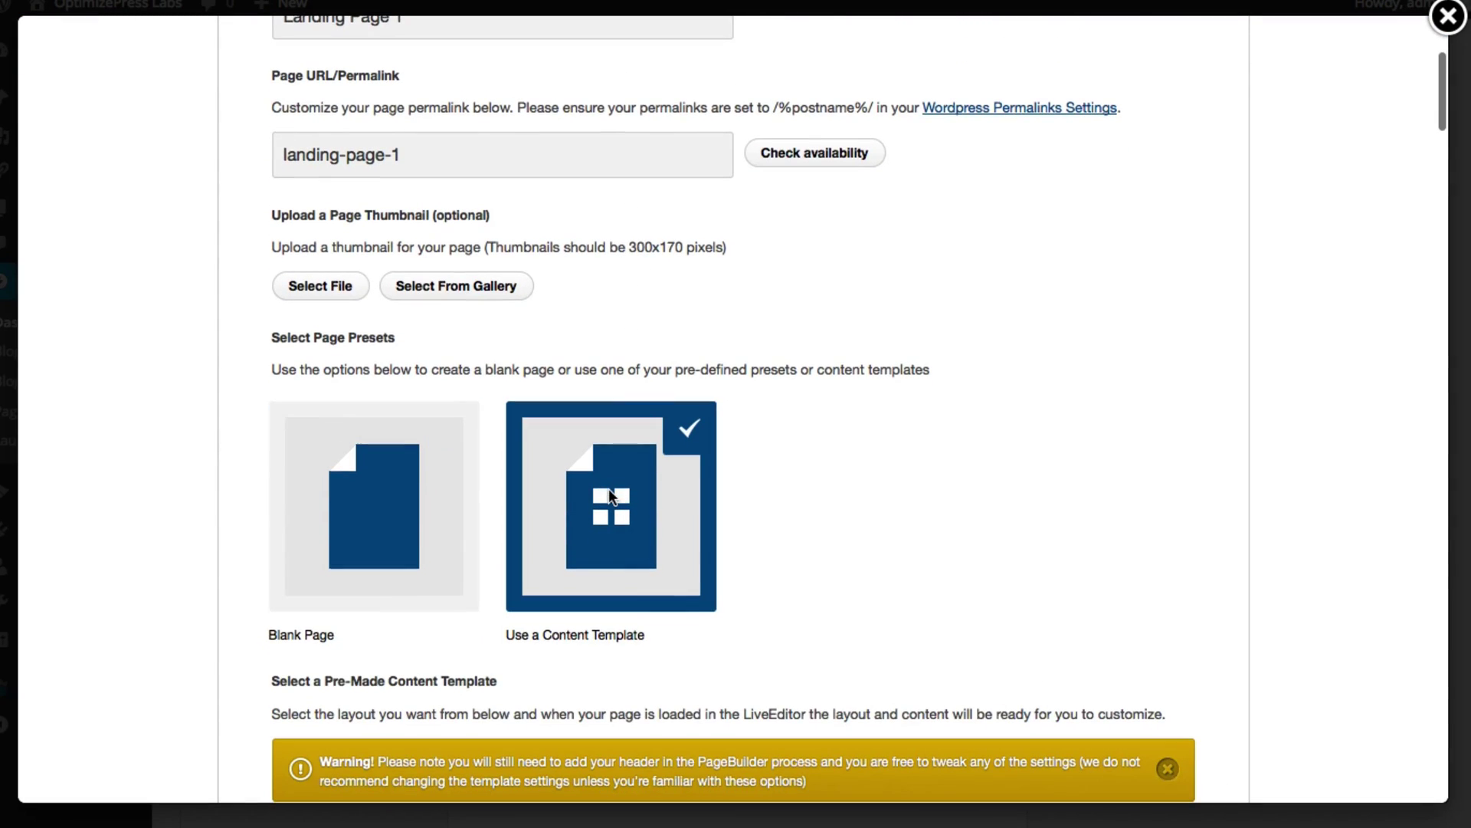
scroll(595, 394, "down", 2)
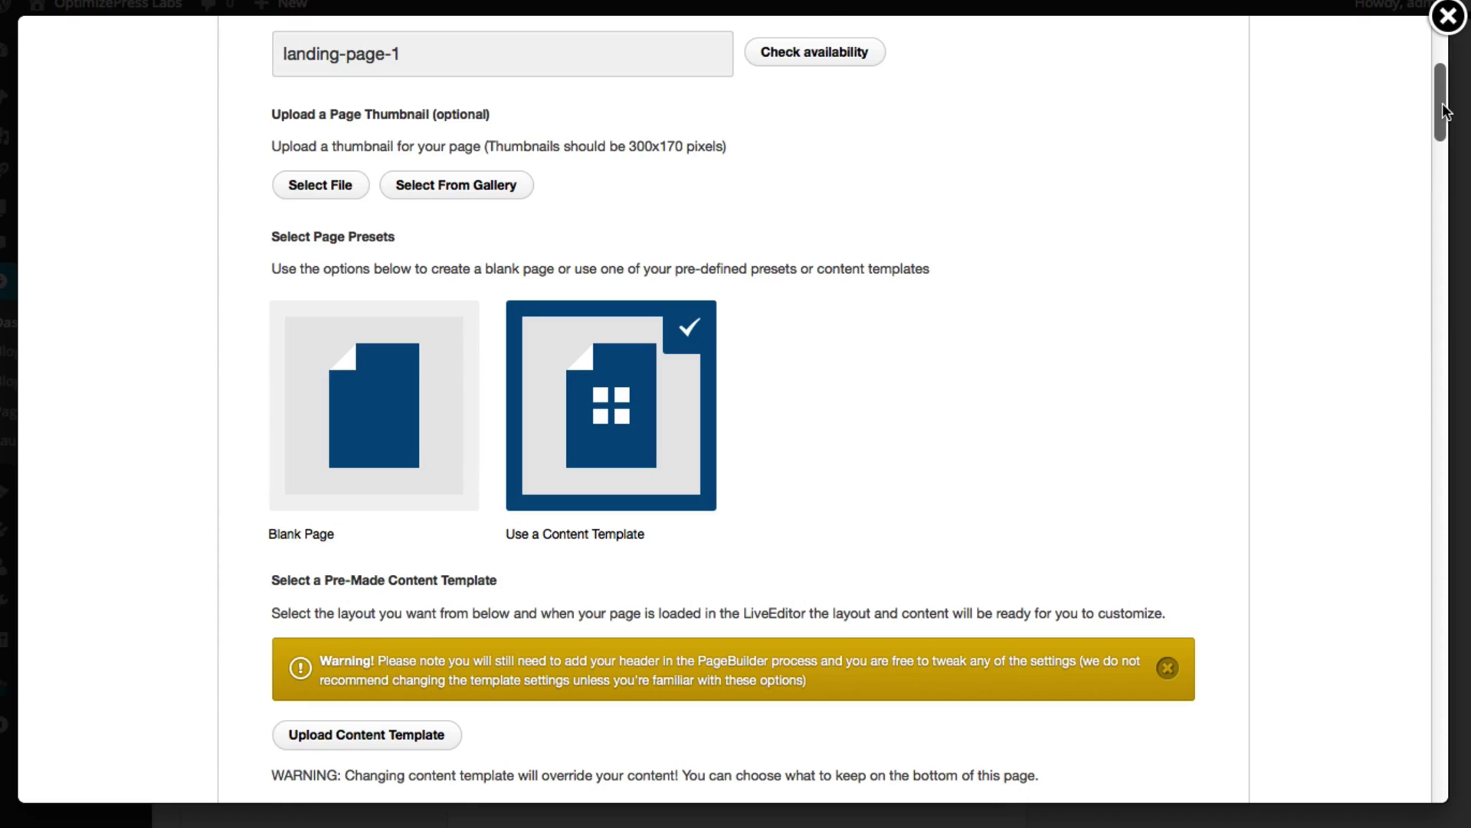
left_click_drag(1439, 107, 1396, 308)
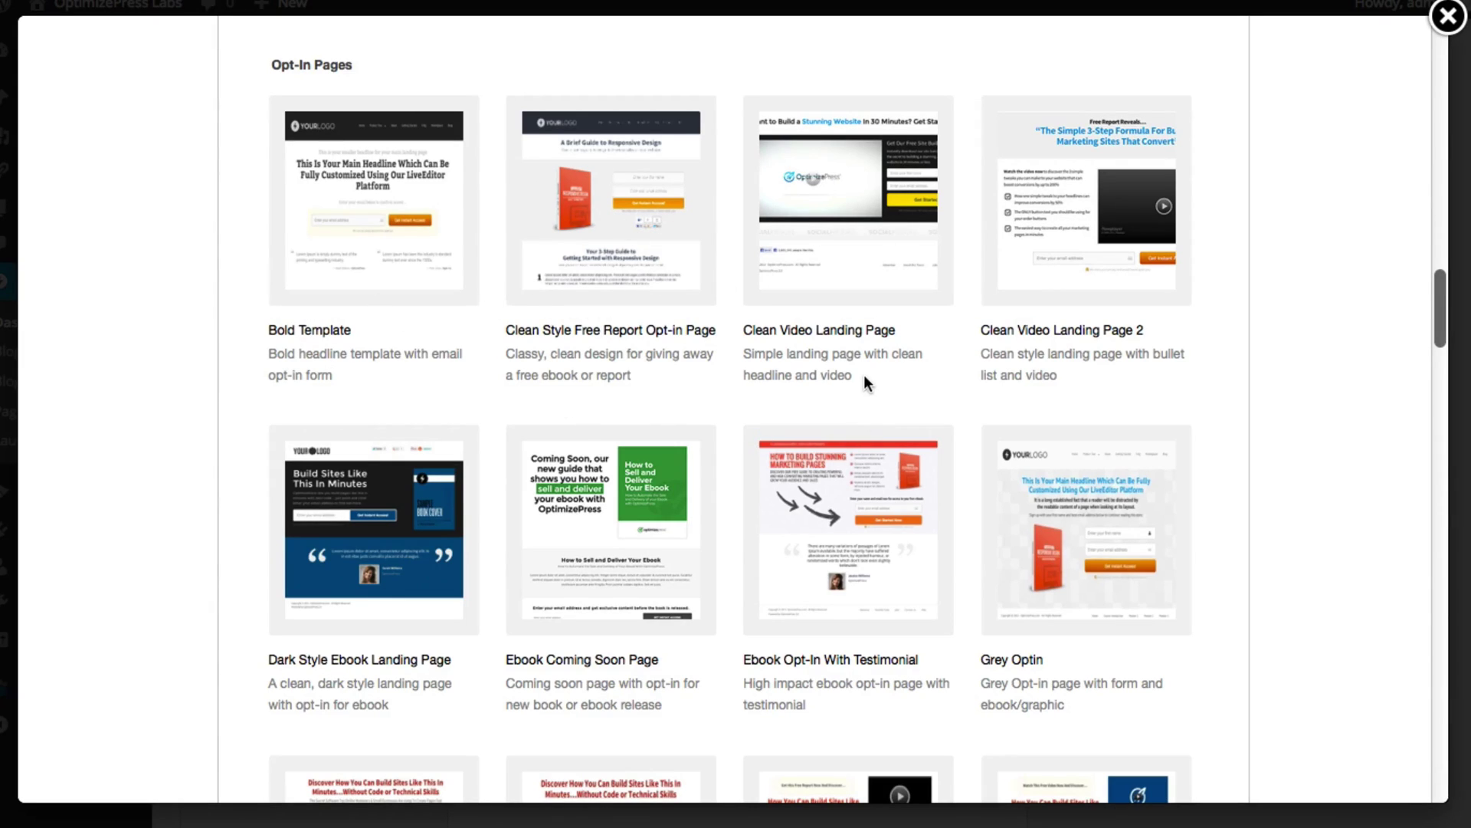
Step: Pick the Landing Page with Video 2 template and proceed to Step 2
scroll(864, 372, "down", 2)
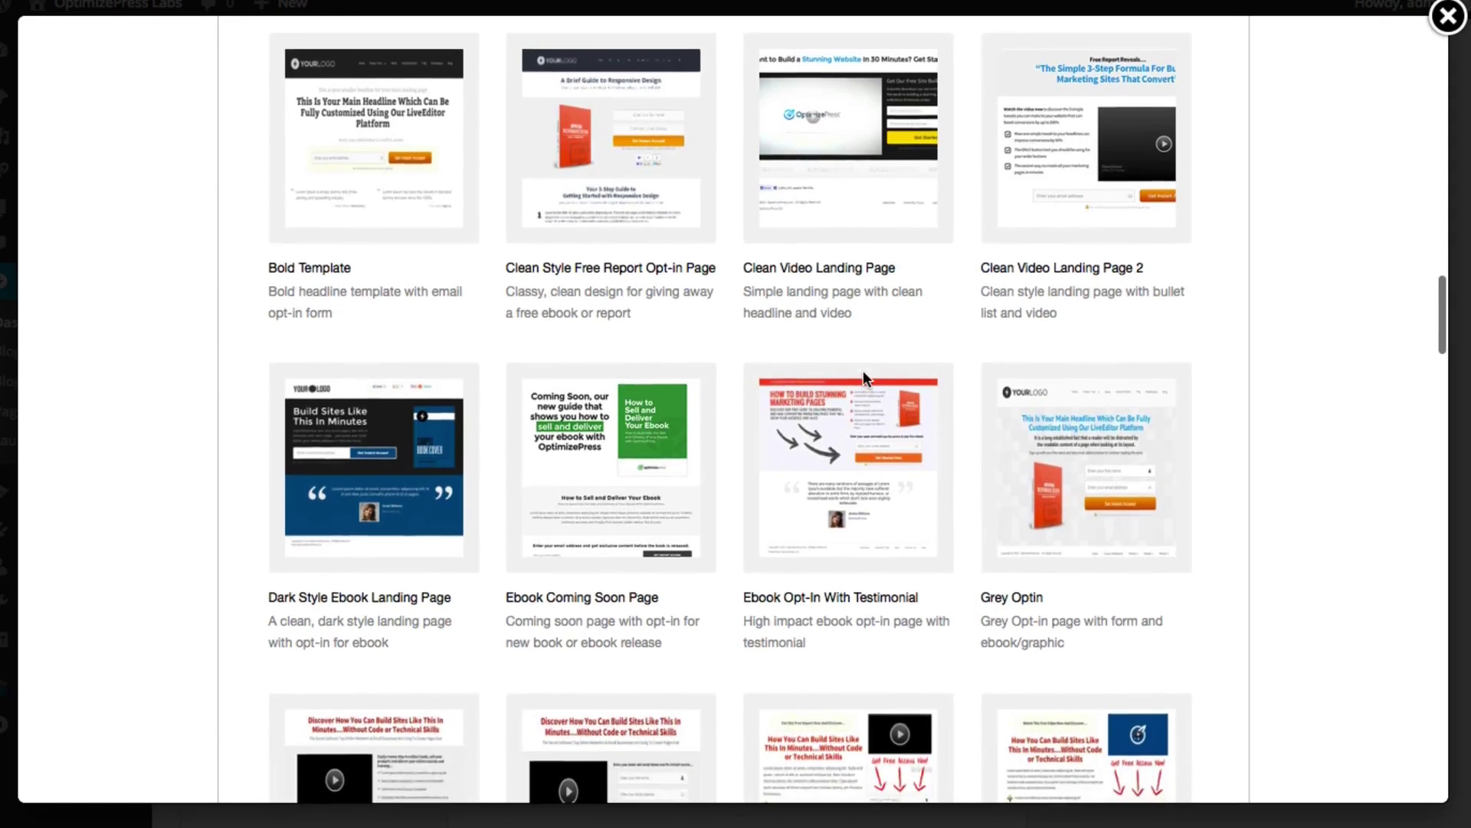
scroll(863, 370, "down", 5)
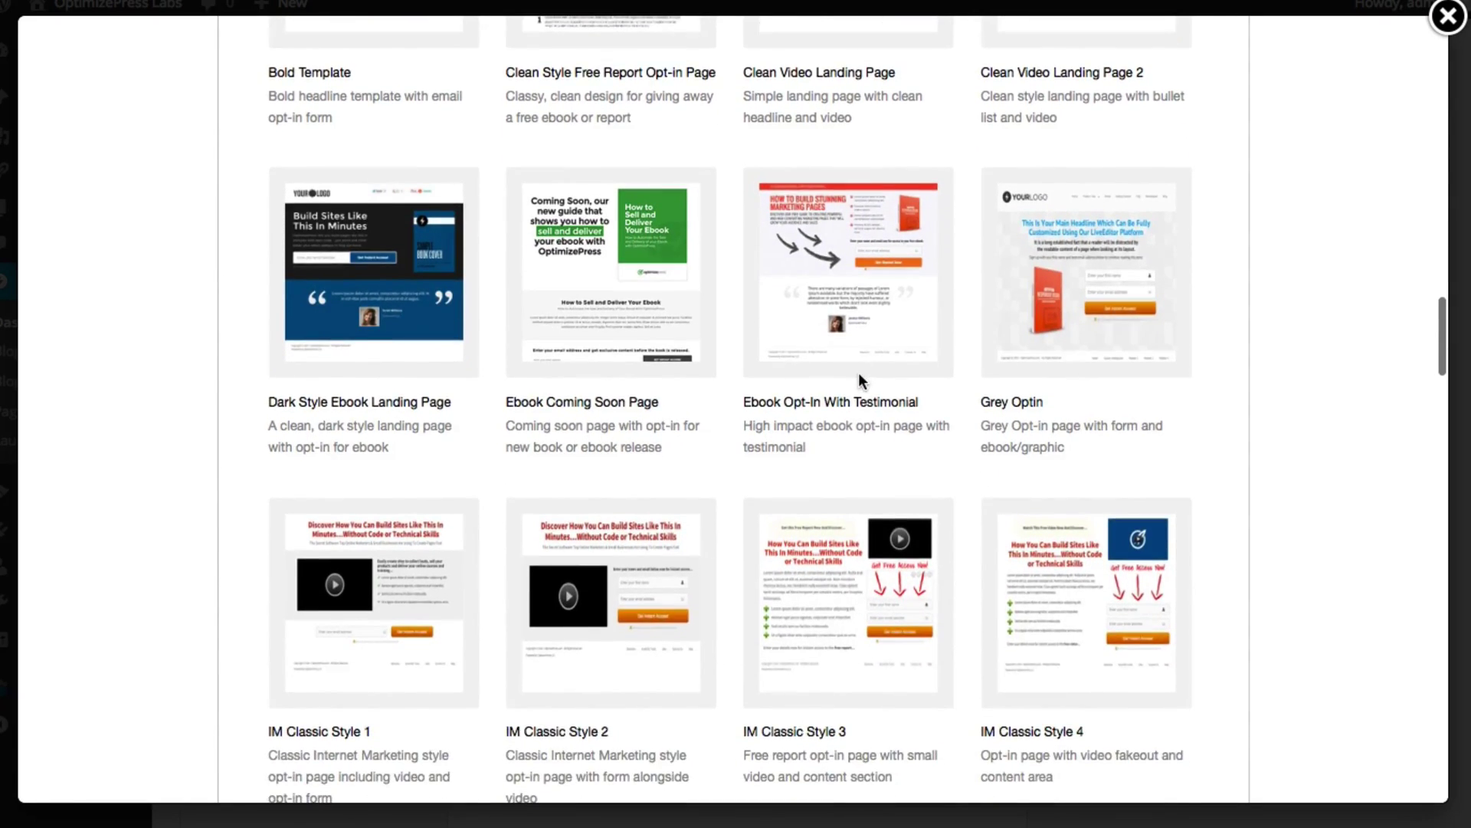
scroll(858, 372, "down", 15)
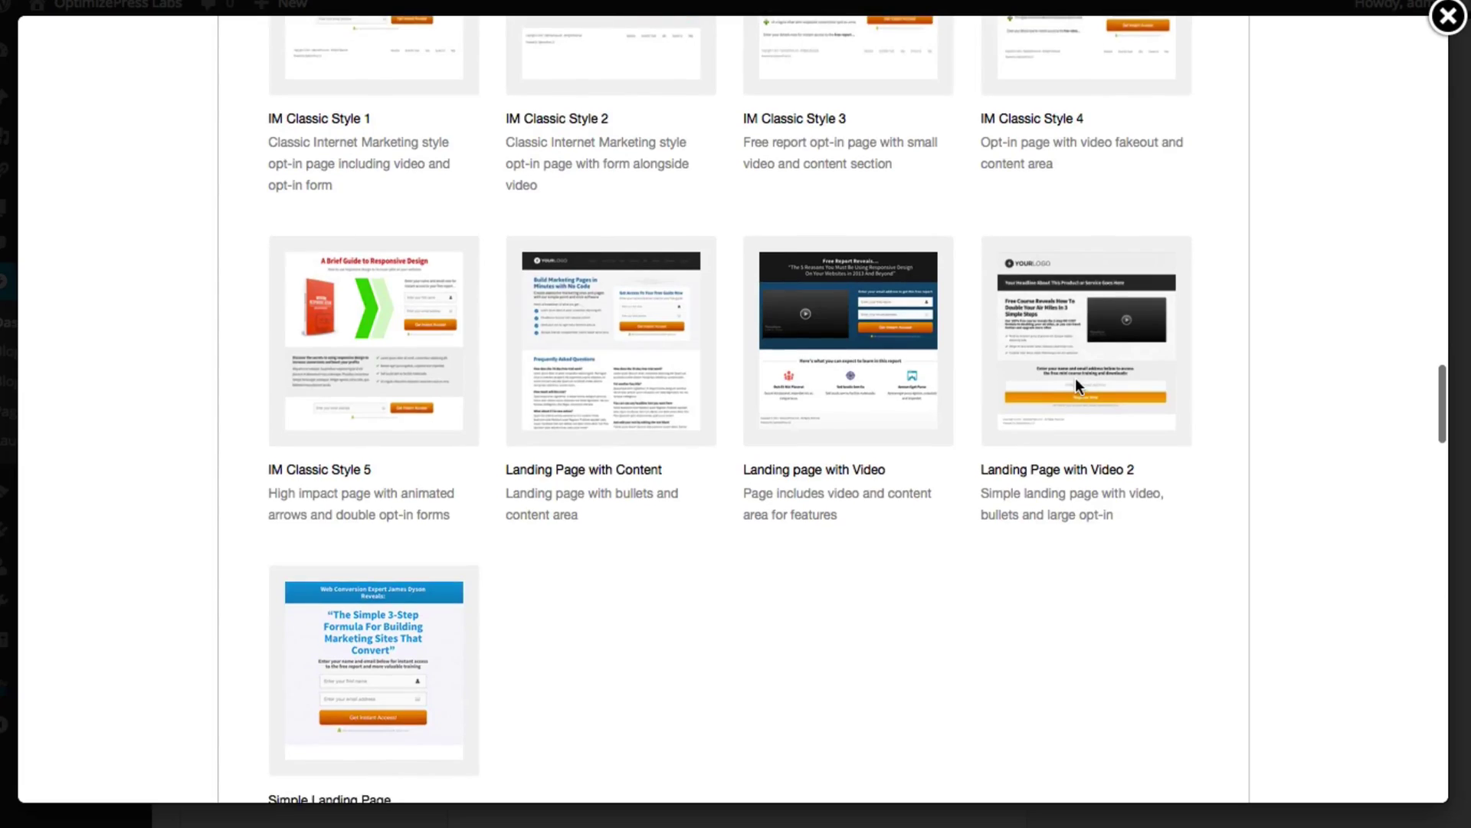
left_click(1088, 352)
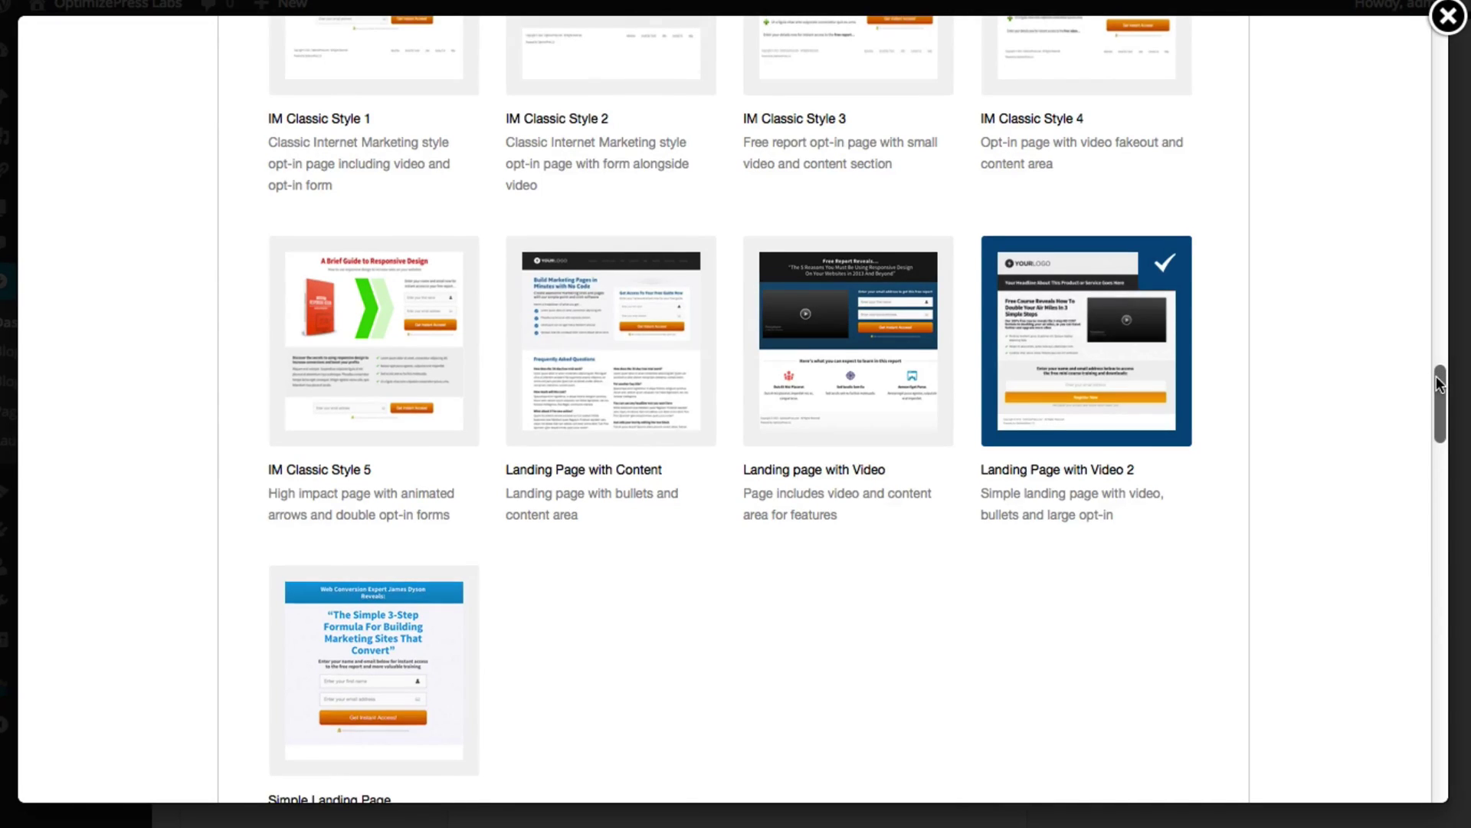
left_click_drag(1436, 379, 1416, 757)
left_click(1122, 758)
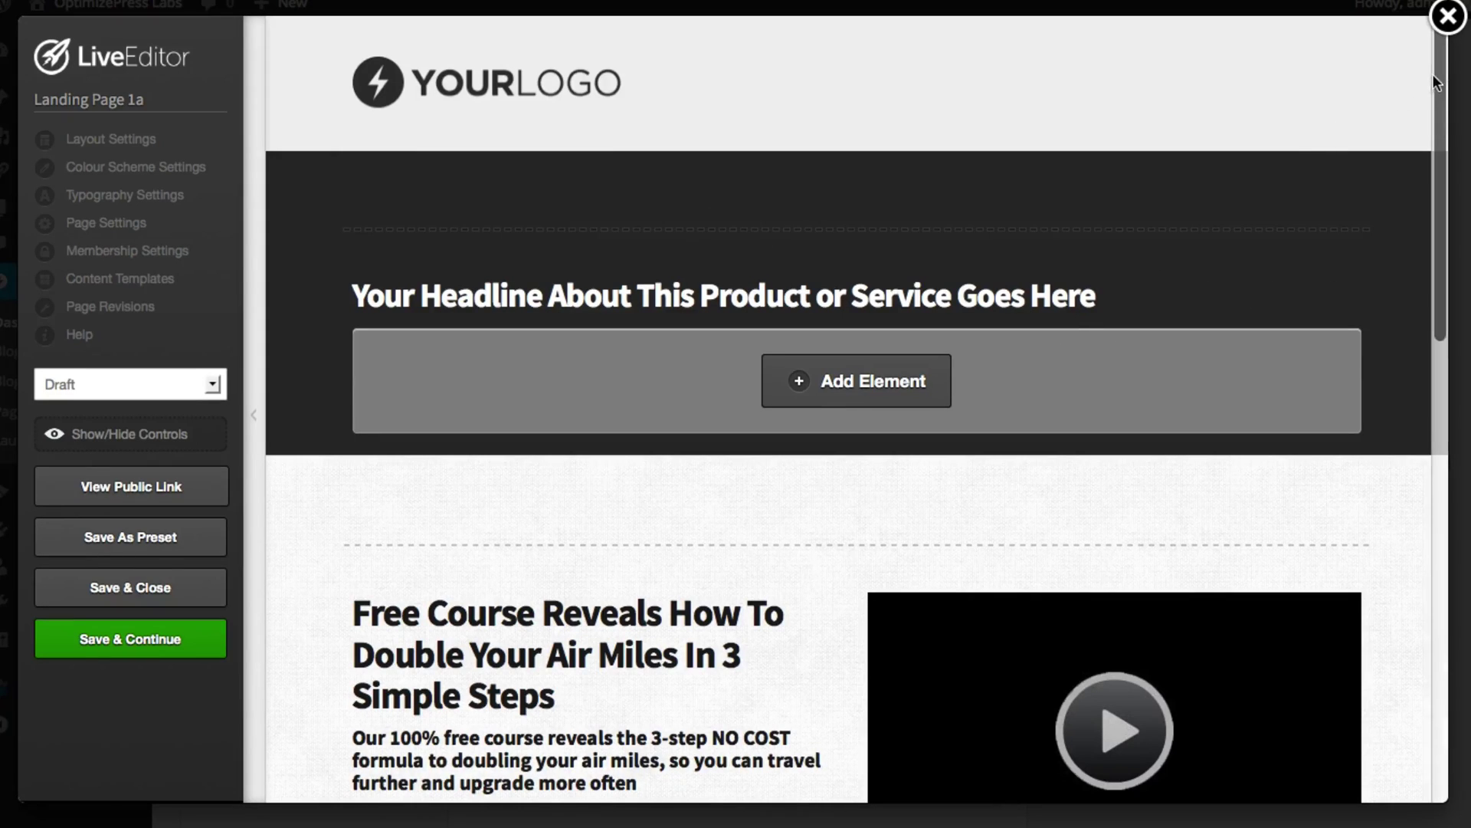
Step: Scroll the LiveEditor page to view the template's logo, headline, course text and video
scroll(1446, 49, "down", 2)
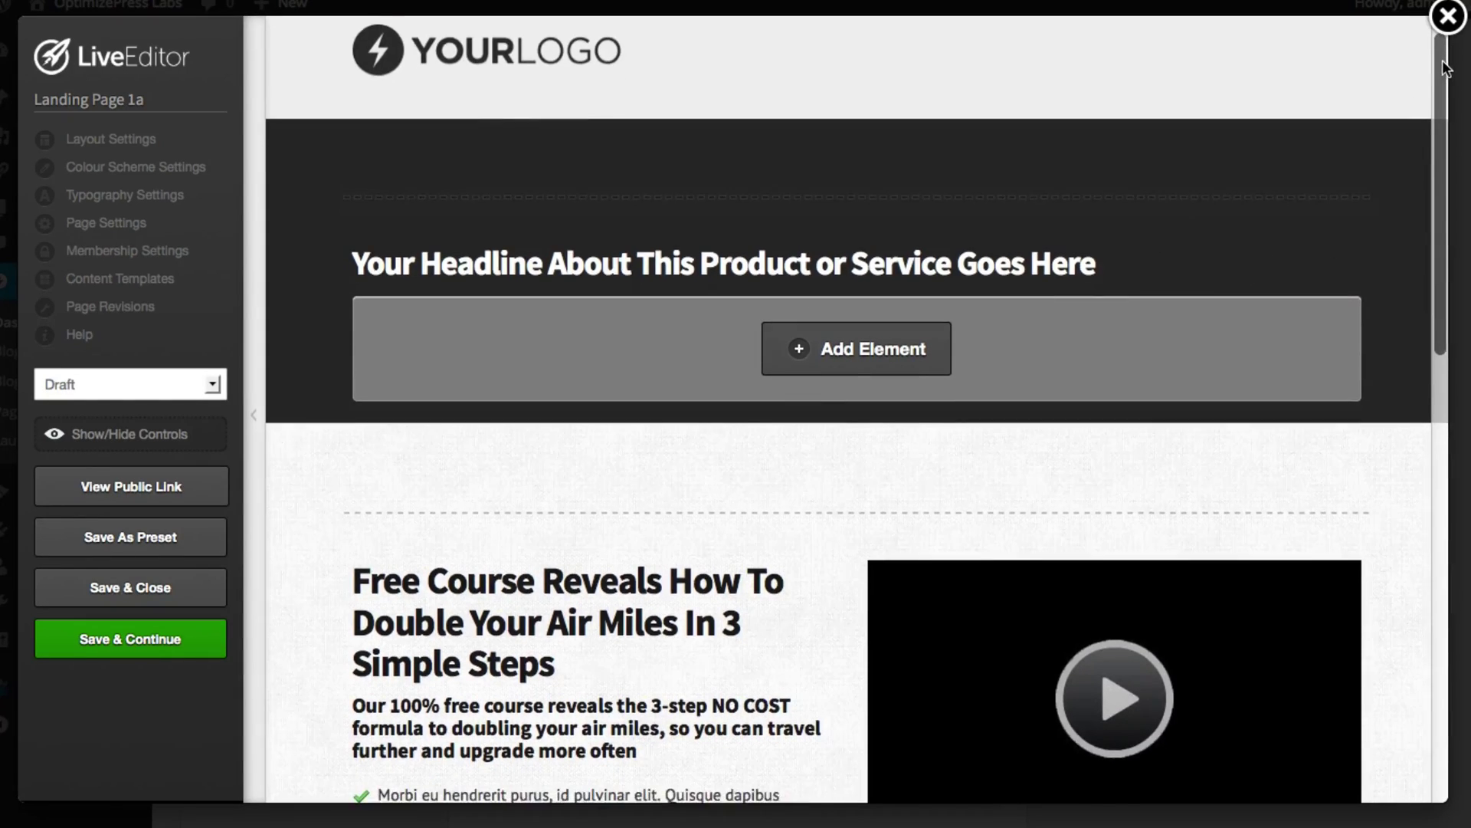
Step: In the headline's settings, select its text and keep the font at Theme Default
mouse_move(1136, 235)
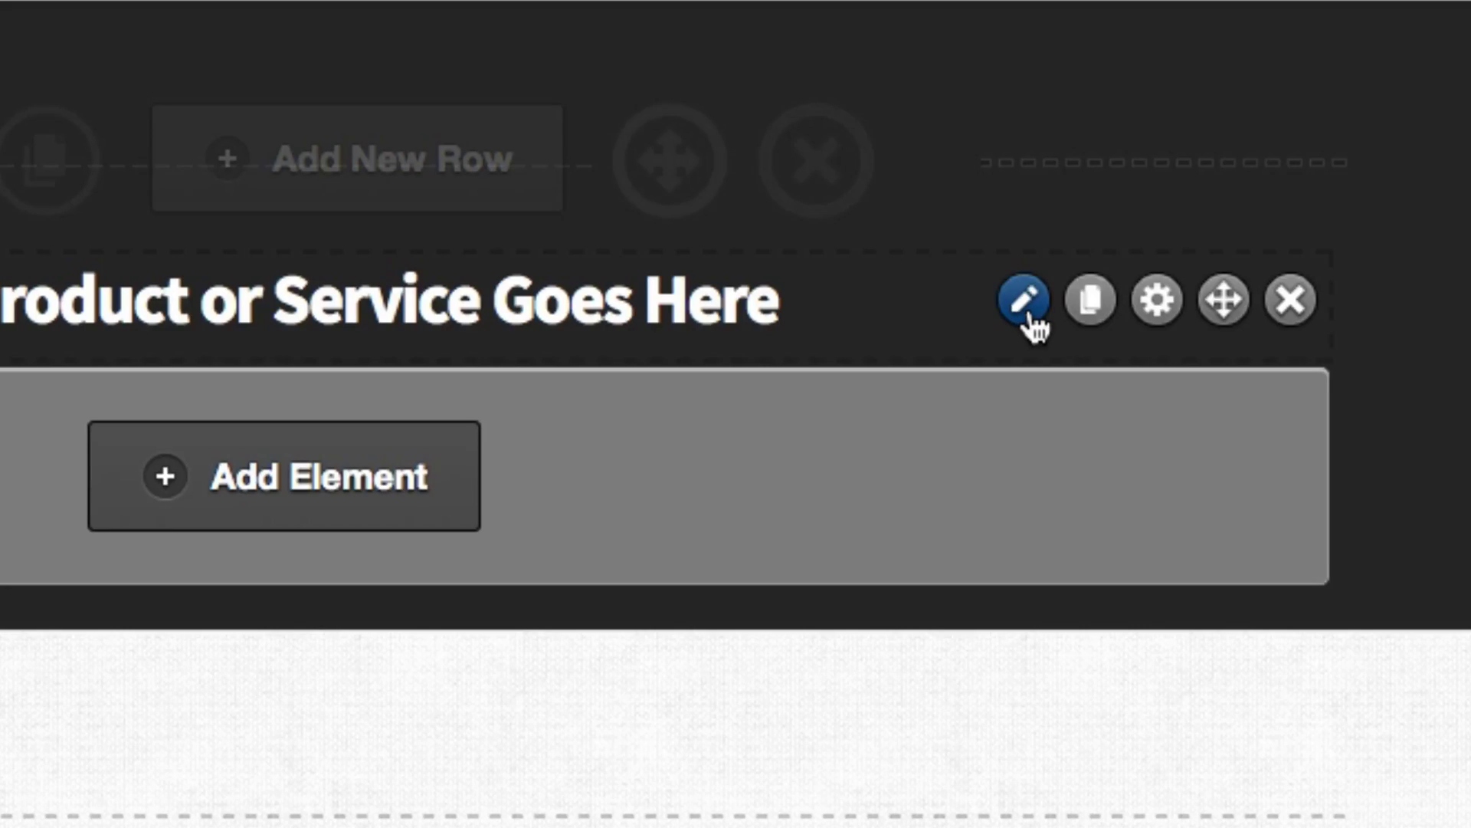
left_click(1031, 314)
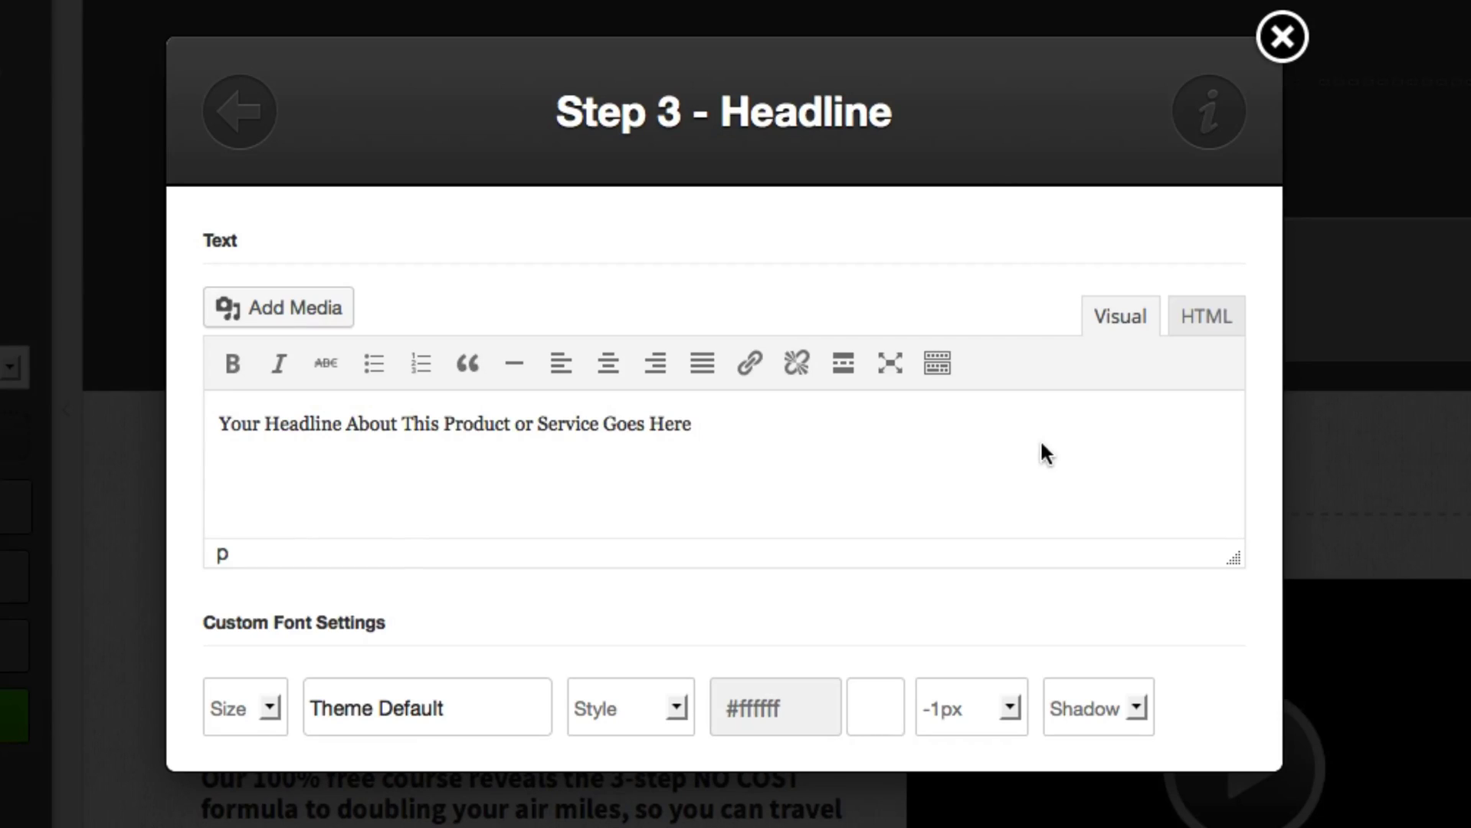
left_click_drag(1033, 444, 131, 419)
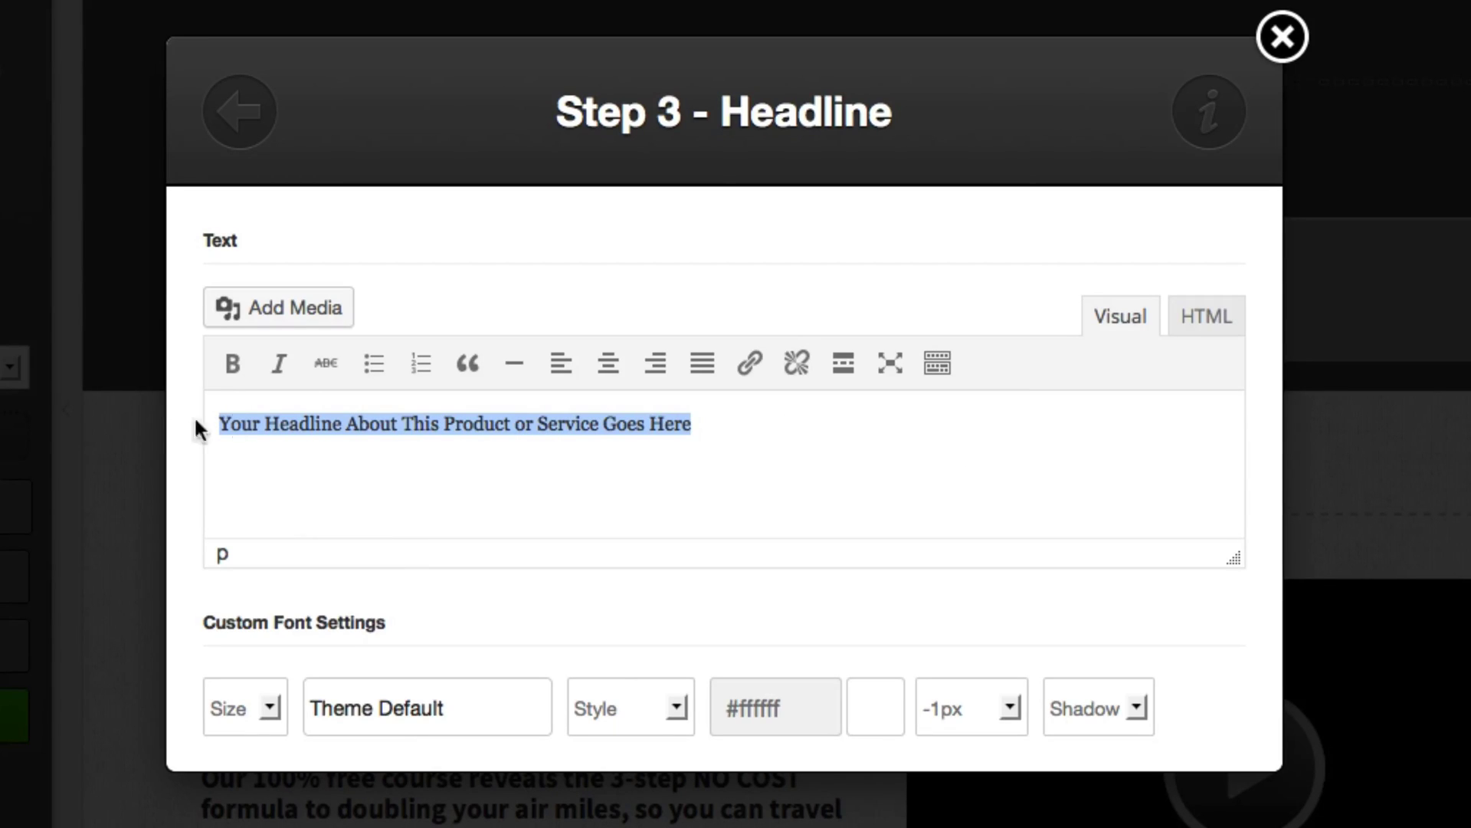
scroll(521, 464, "down", 3)
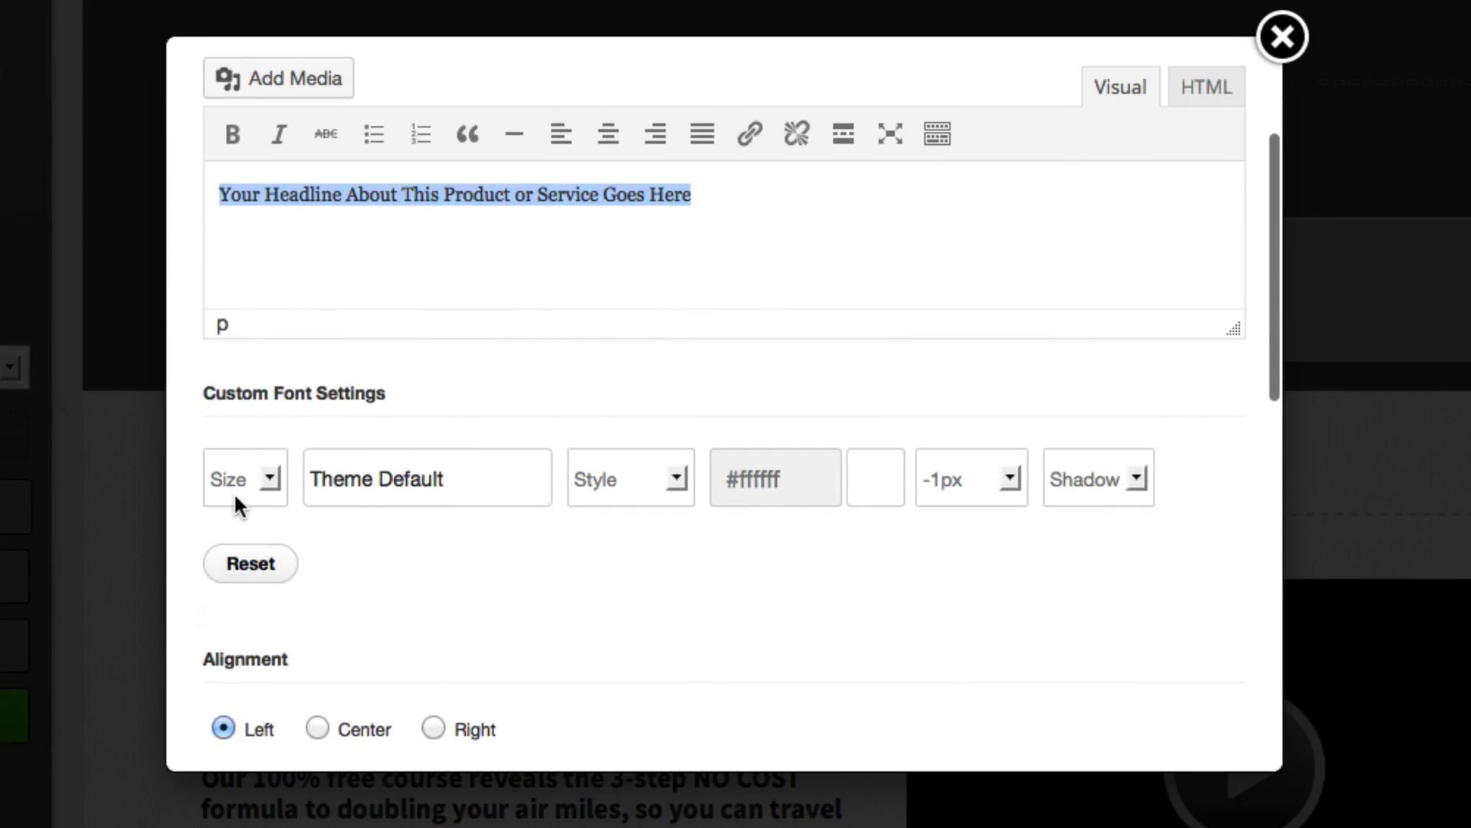
left_click(509, 486)
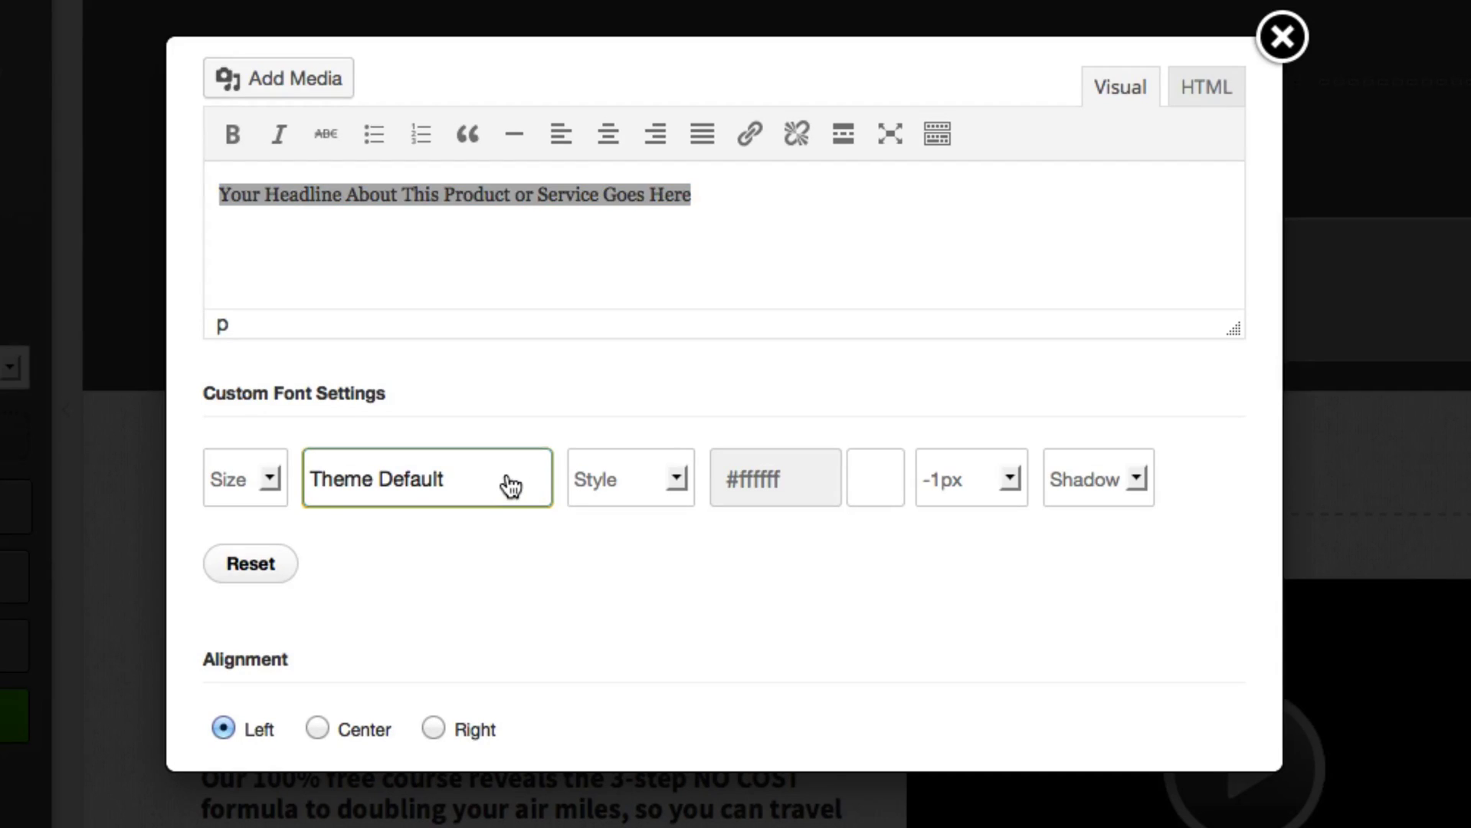
left_click(440, 230)
scroll(693, 451, "down", 3)
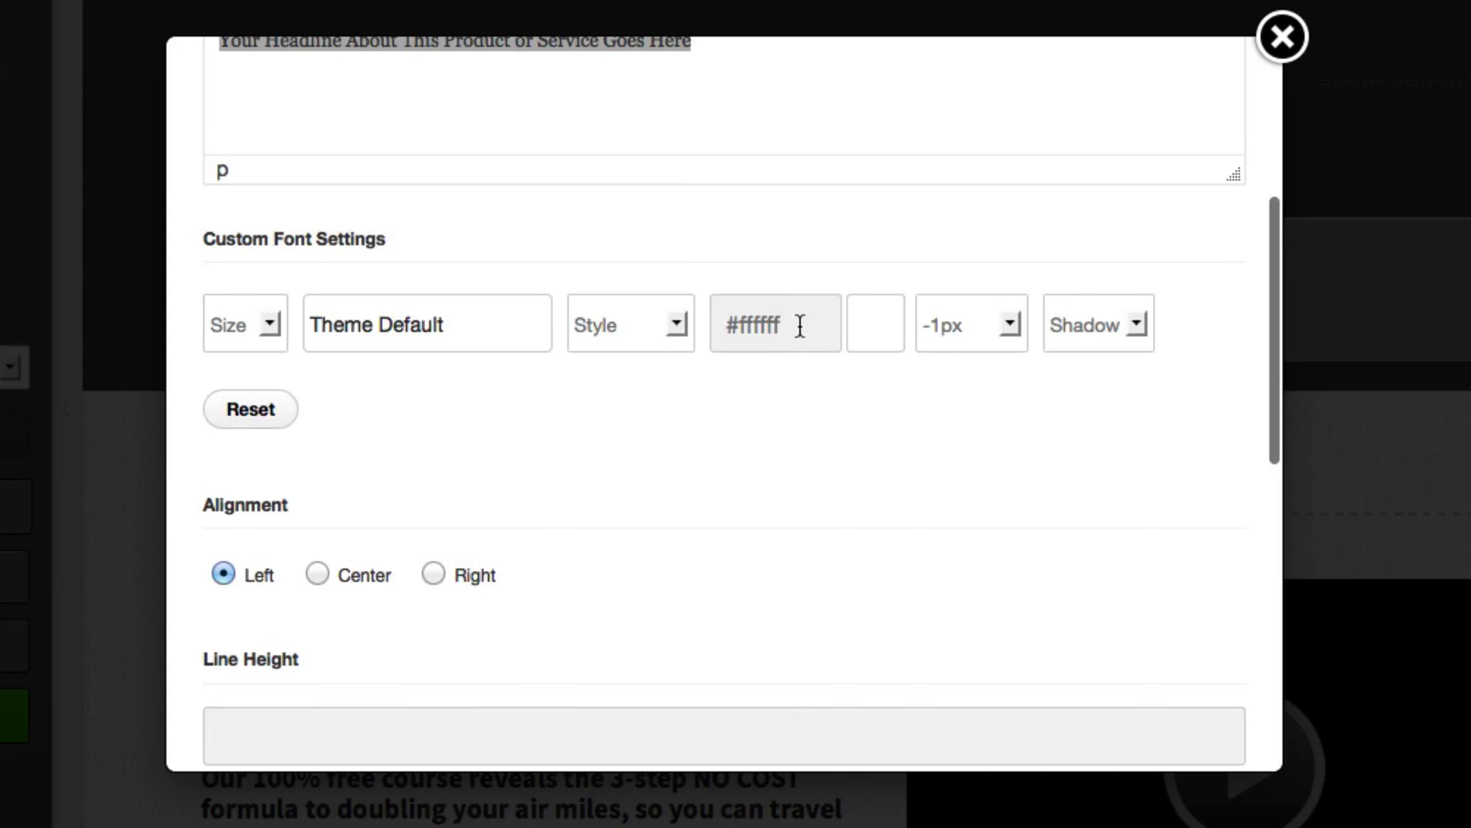
scroll(797, 344, "down", 1)
scroll(694, 512, "down", 10)
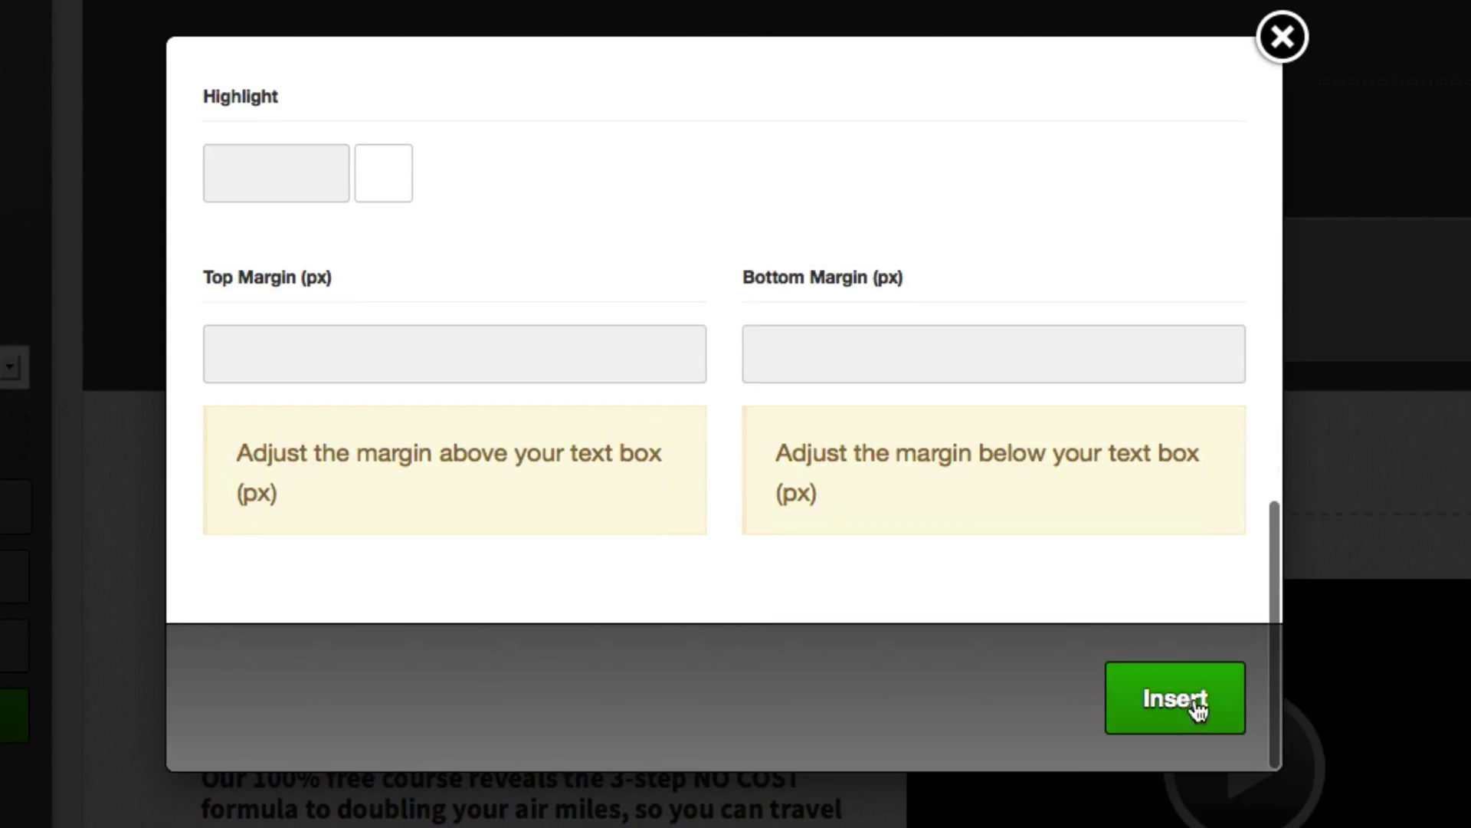
Step: Apply the headline, then change the first bullet's text to 'Changed Text Here'
left_click(1135, 699)
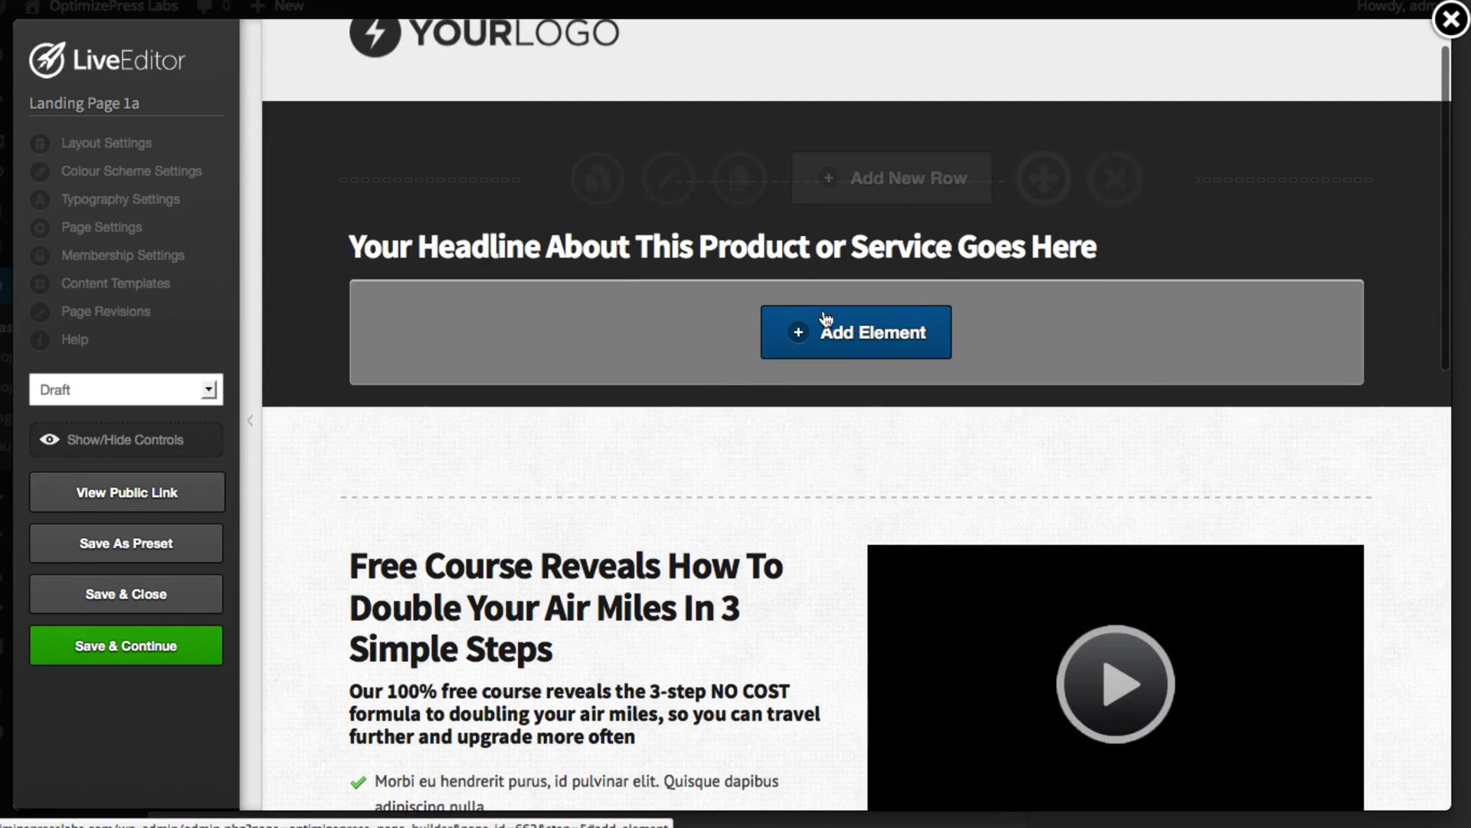
scroll(923, 268, "down", 3)
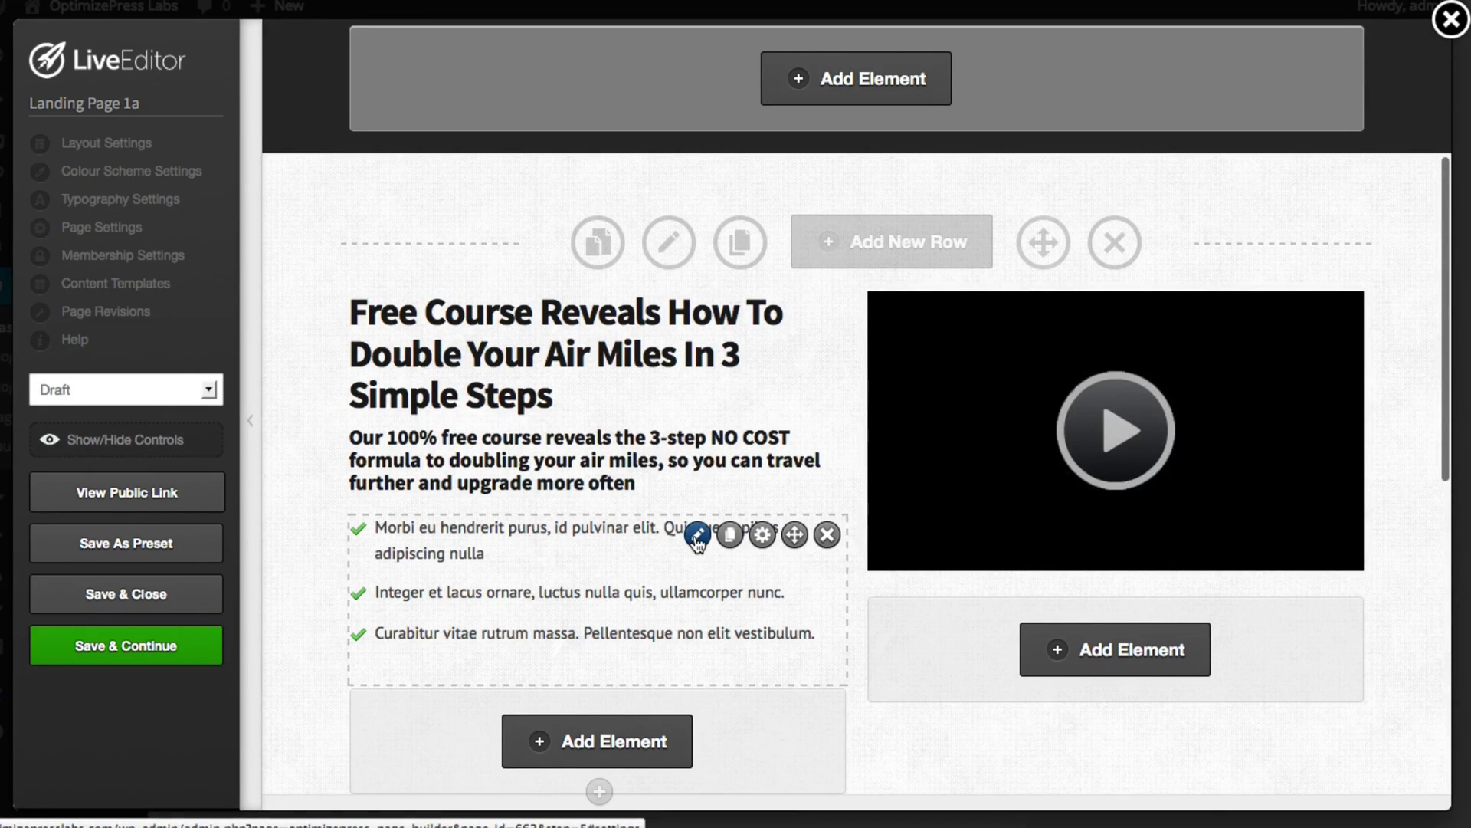
left_click(697, 536)
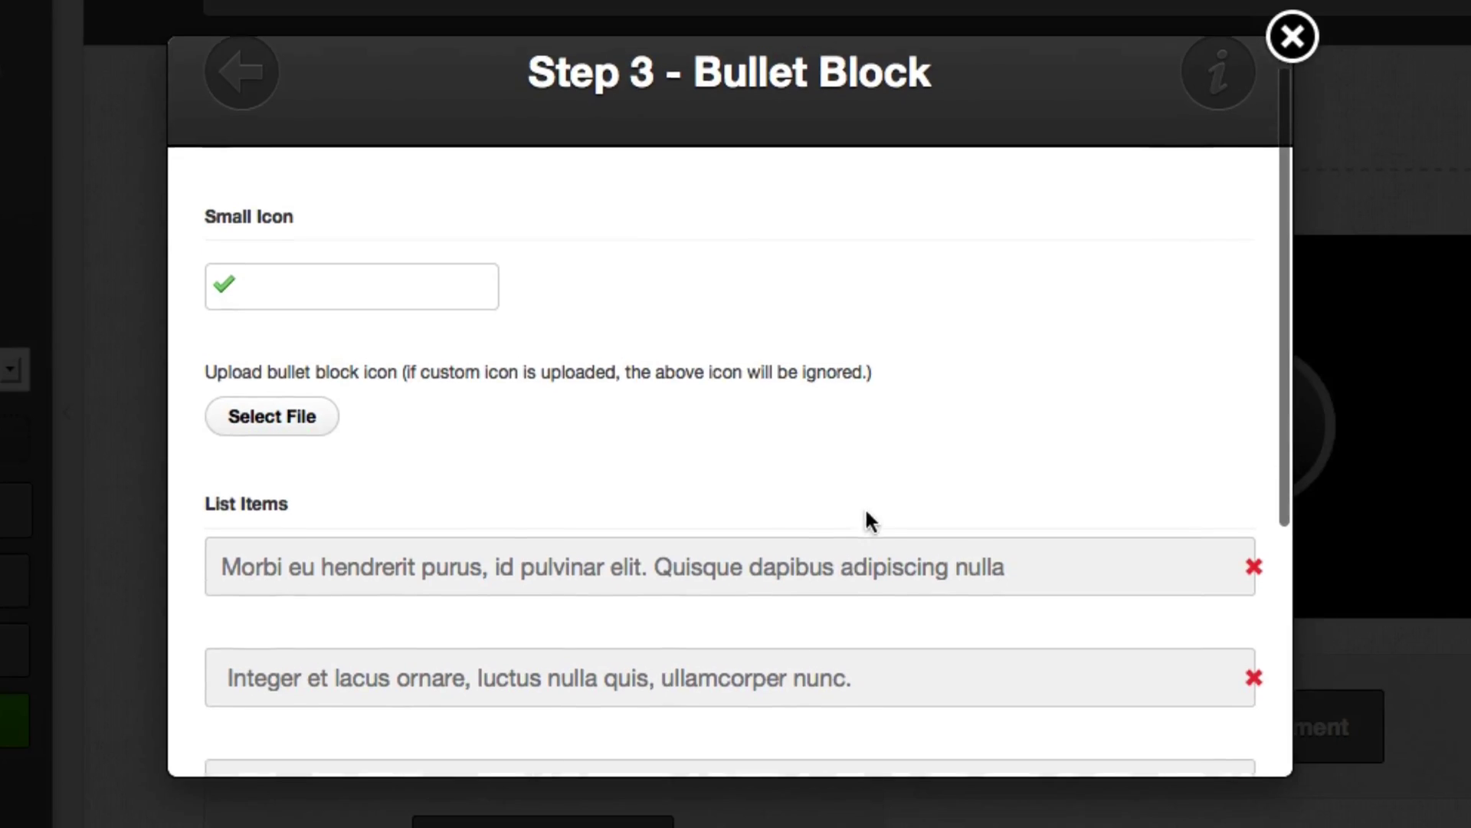
left_click(1015, 551)
key("ctrl+a")
type("Ch")
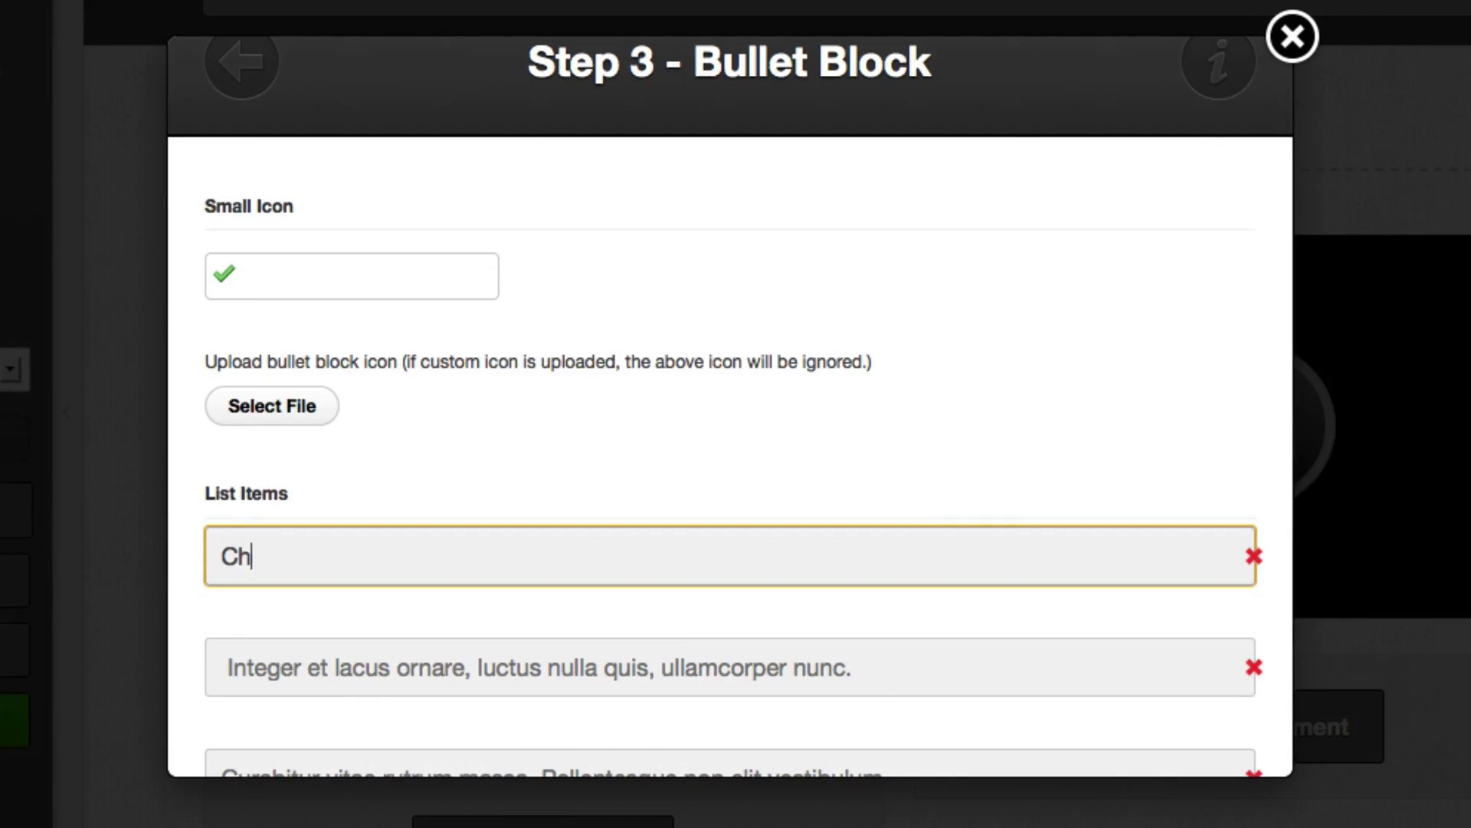
type("anged Text Here")
Step: Leave the bullet icon unchanged and insert the edited bullet list
left_click(339, 288)
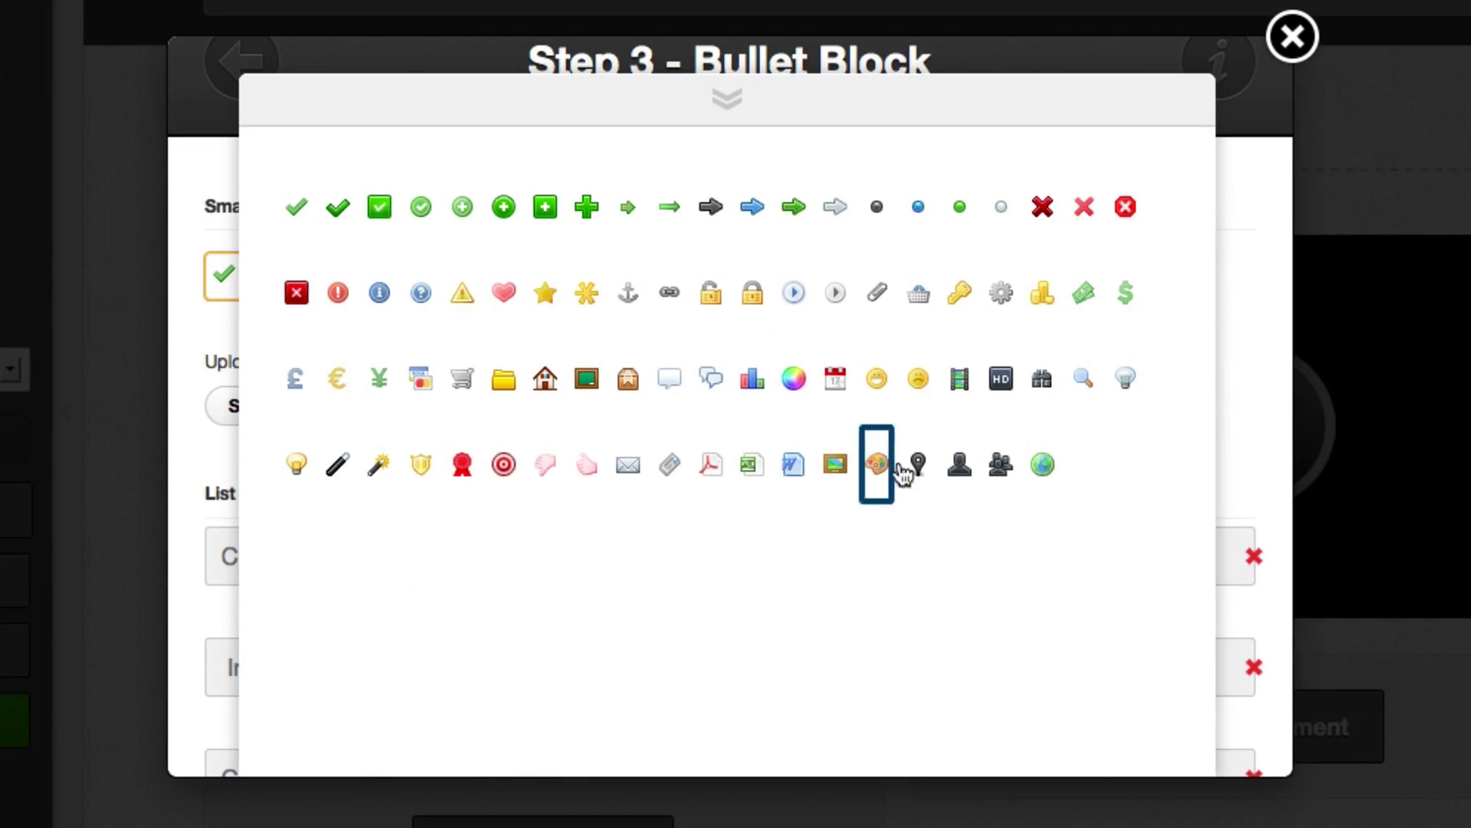
left_click(732, 100)
scroll(995, 368, "down", 3)
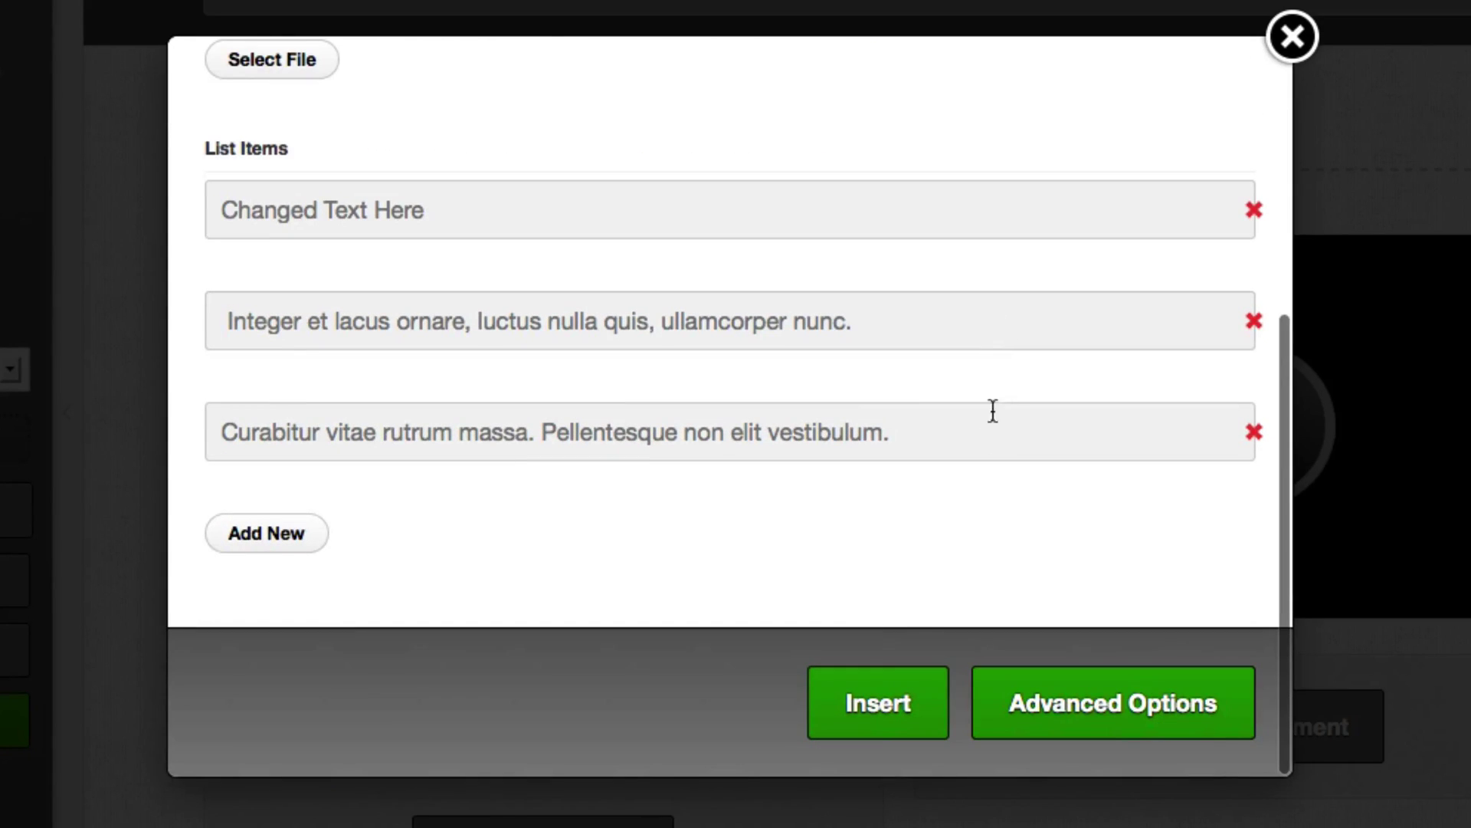
left_click(873, 724)
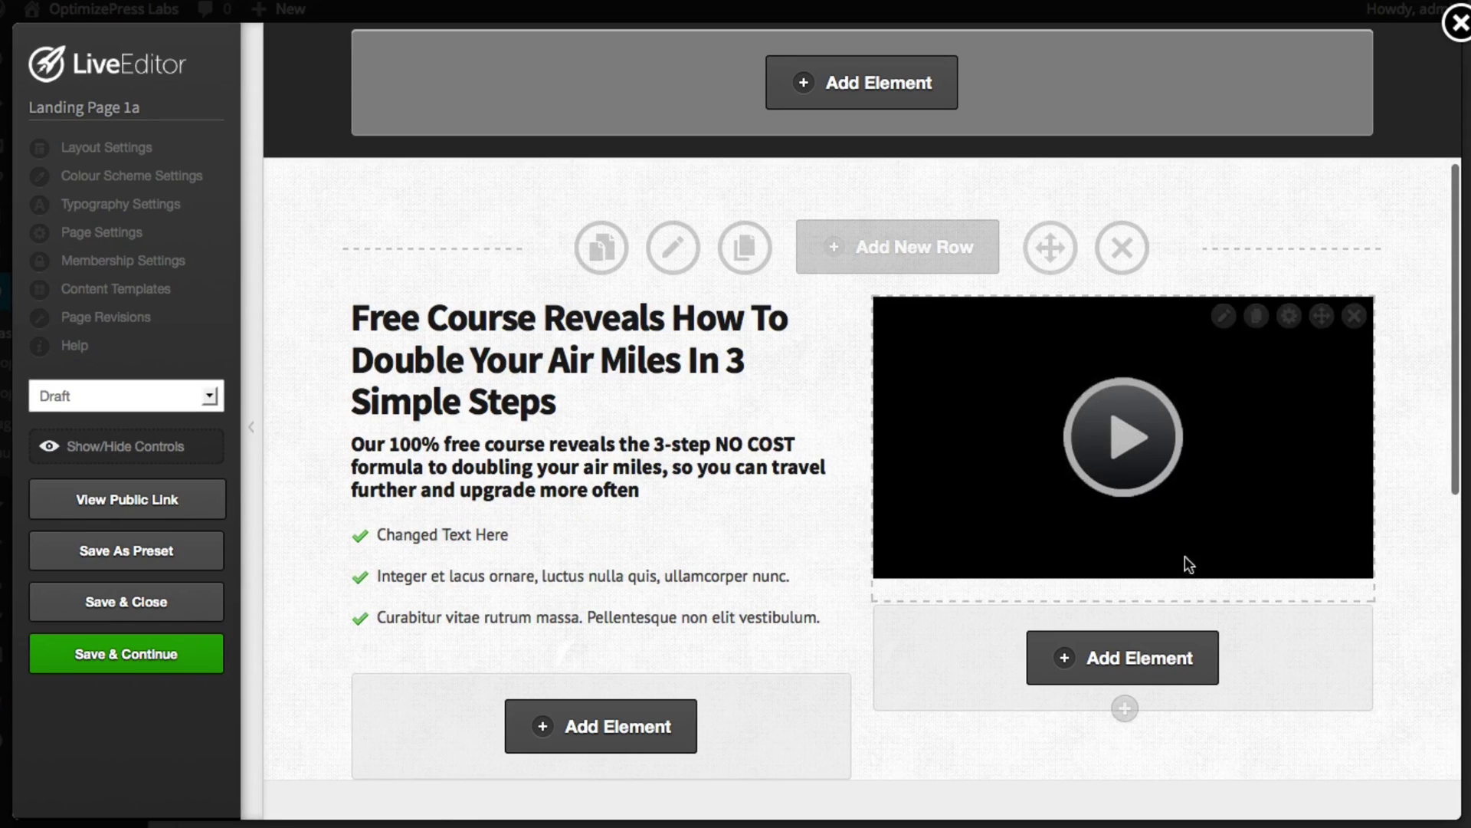
Step: Try the video type as Embed Code and YouTube, set it back to URL, and insert the player
left_click(1223, 328)
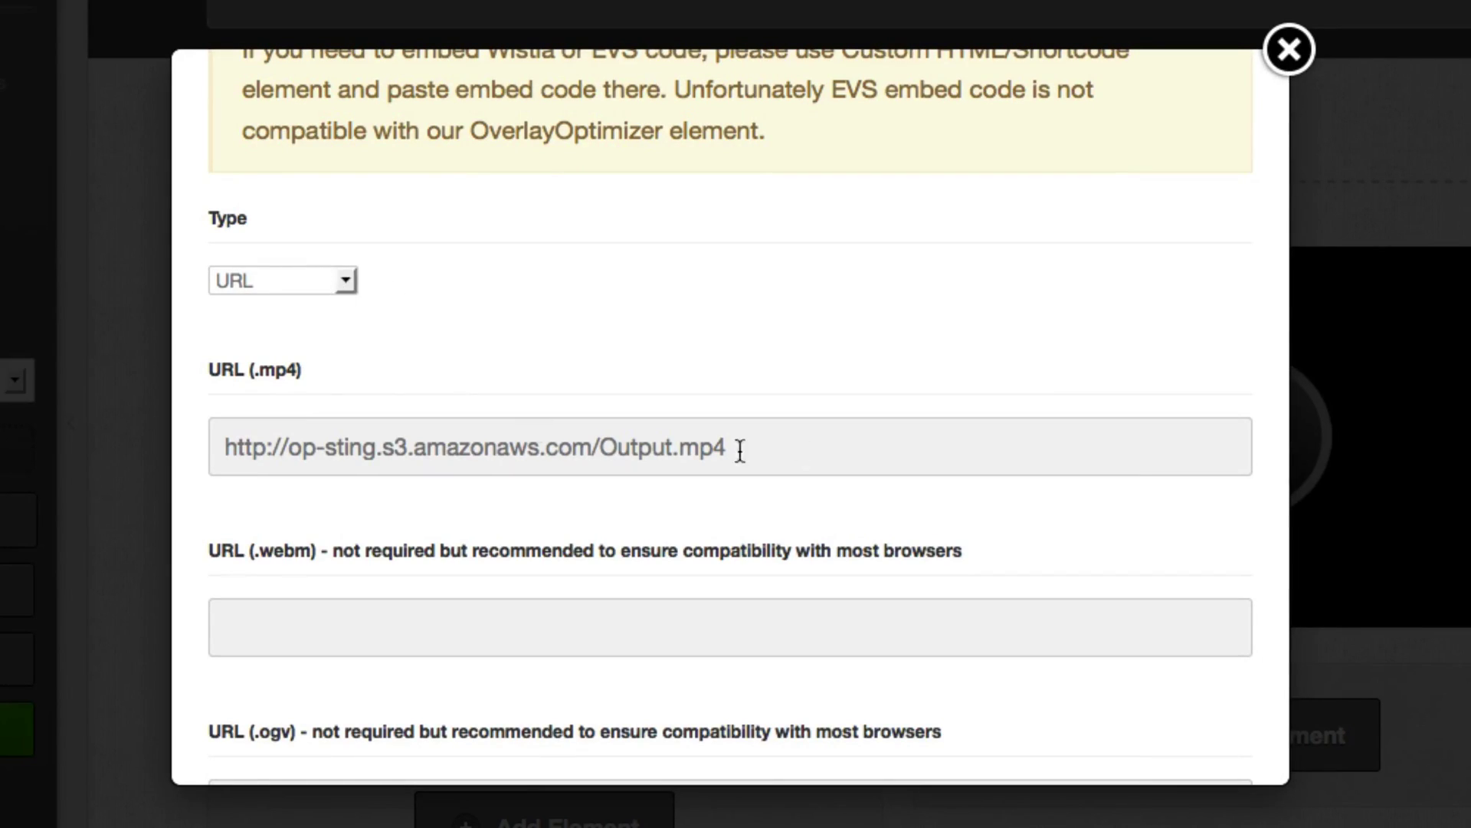
left_click_drag(803, 450, 227, 435)
left_click(302, 280)
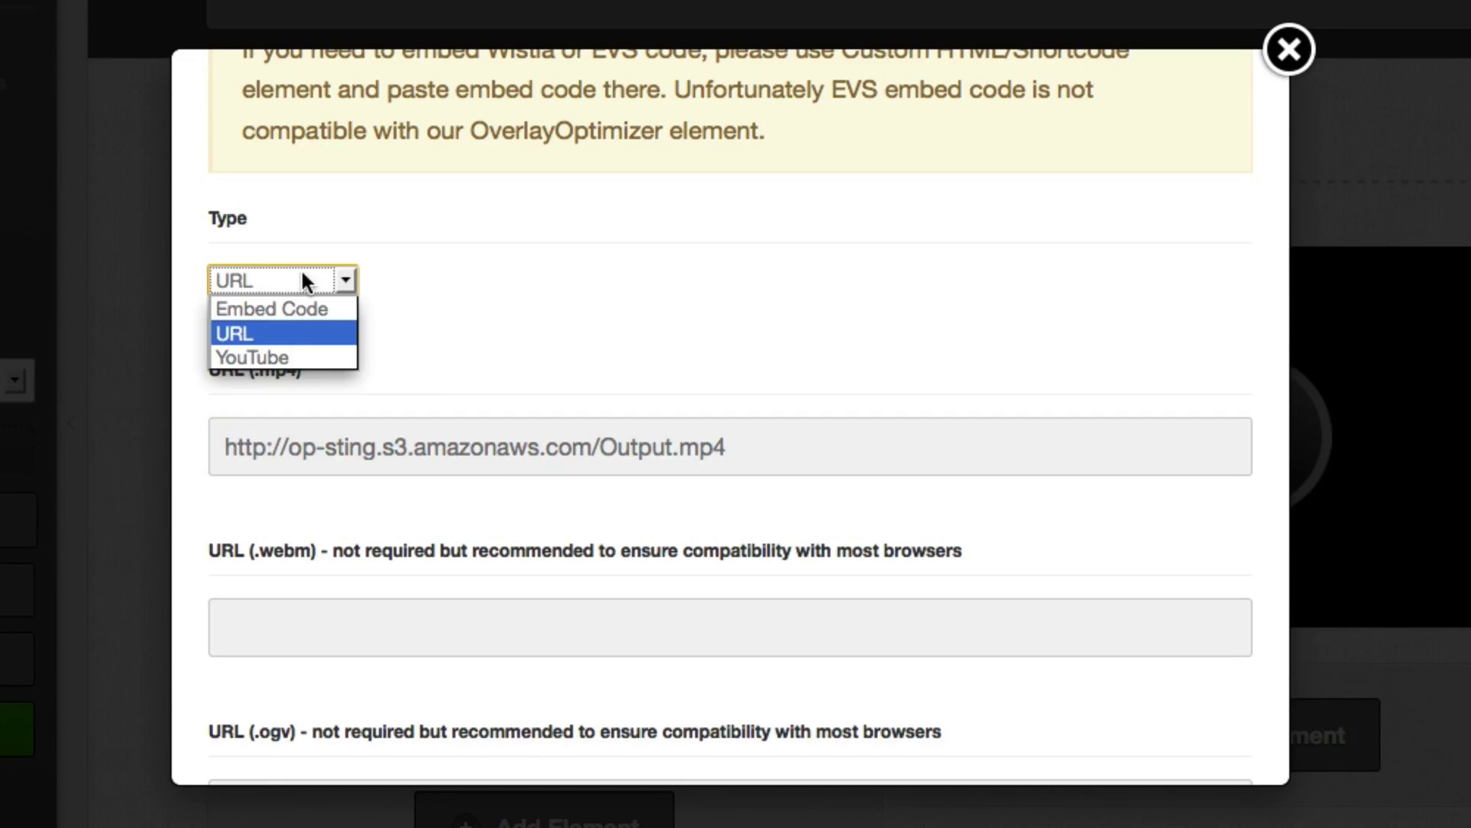
left_click(293, 303)
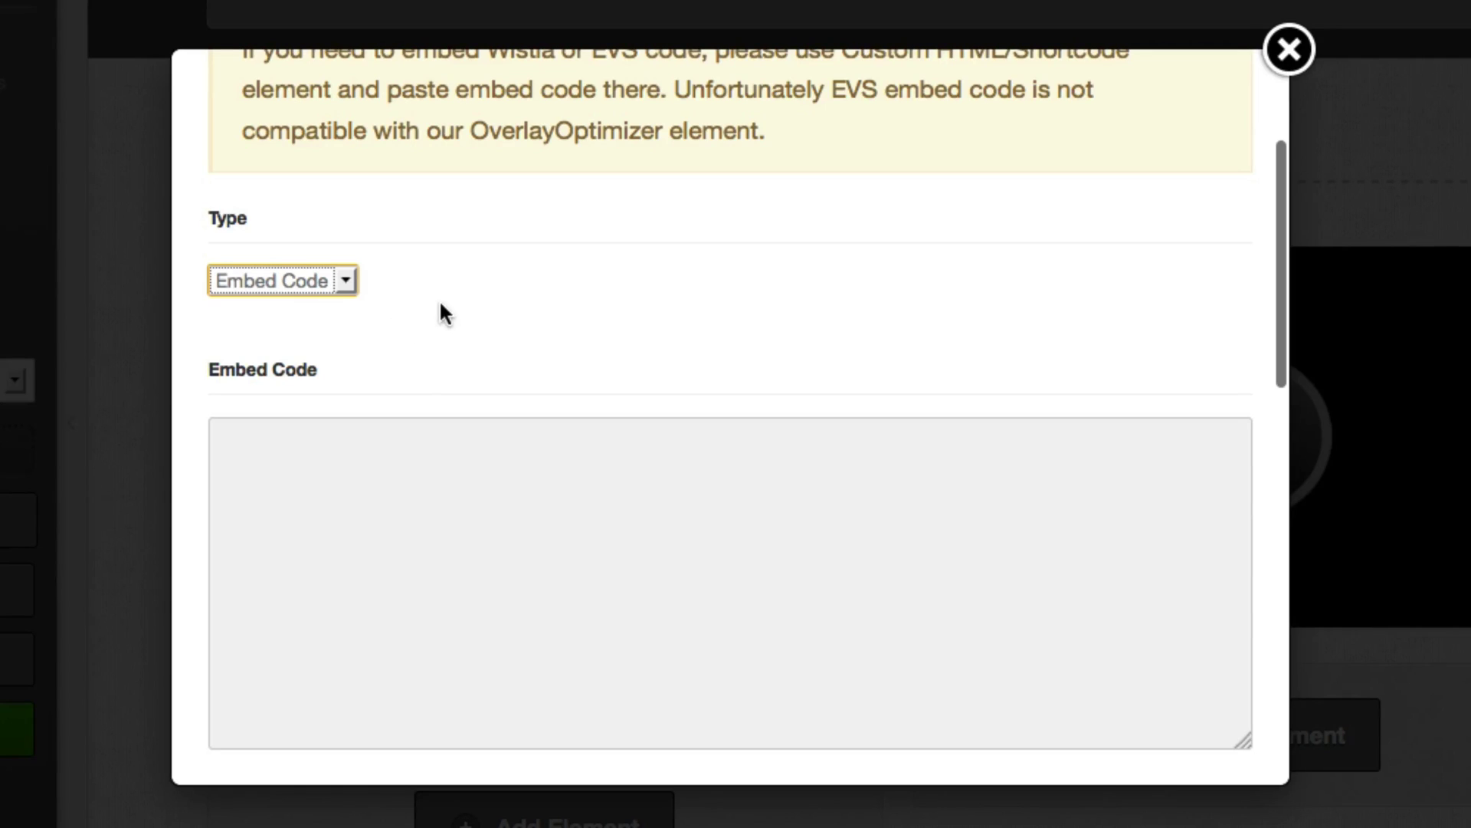
left_click(307, 281)
left_click(279, 357)
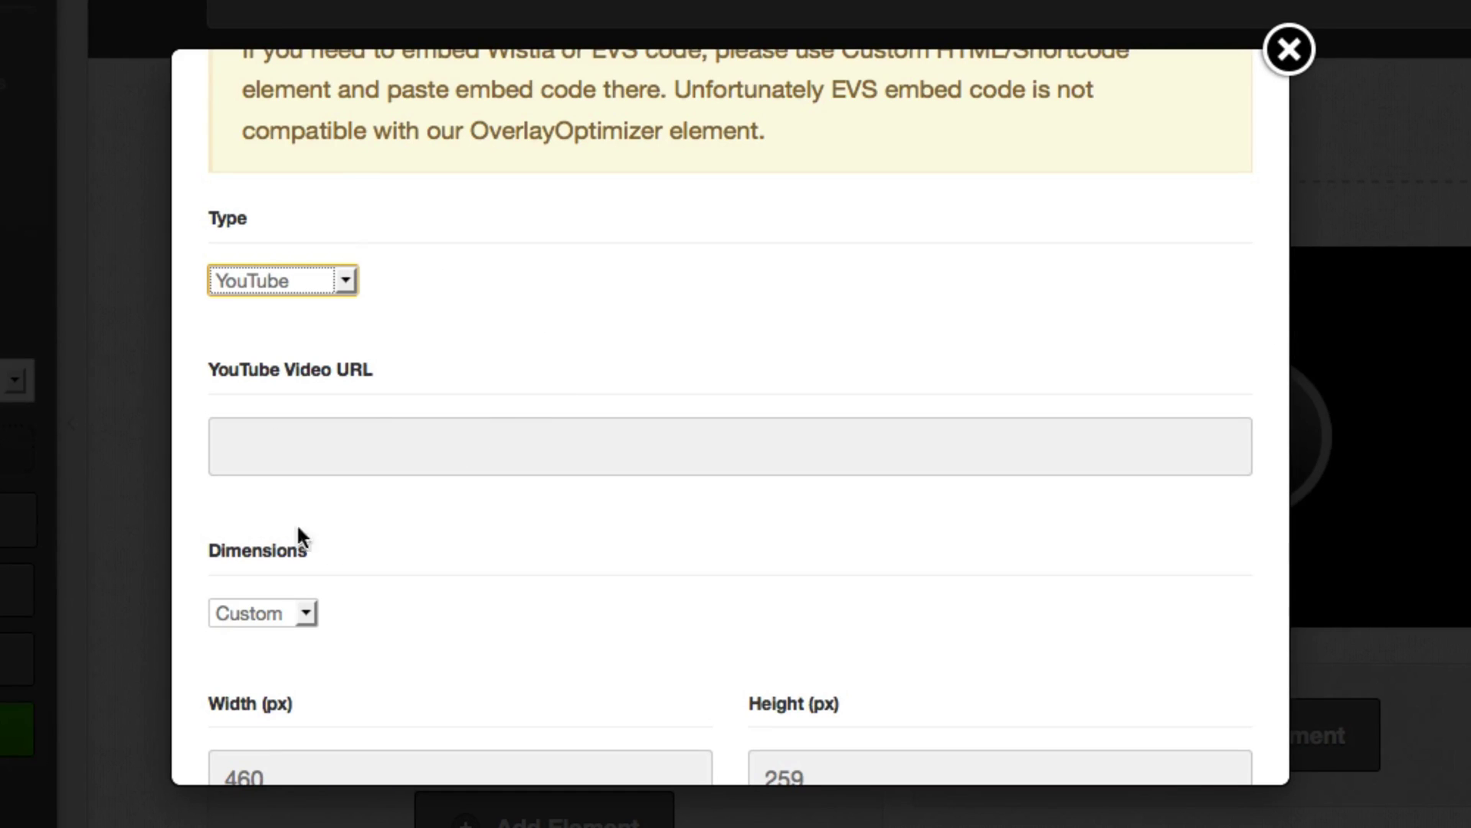
scroll(547, 425, "down", 8)
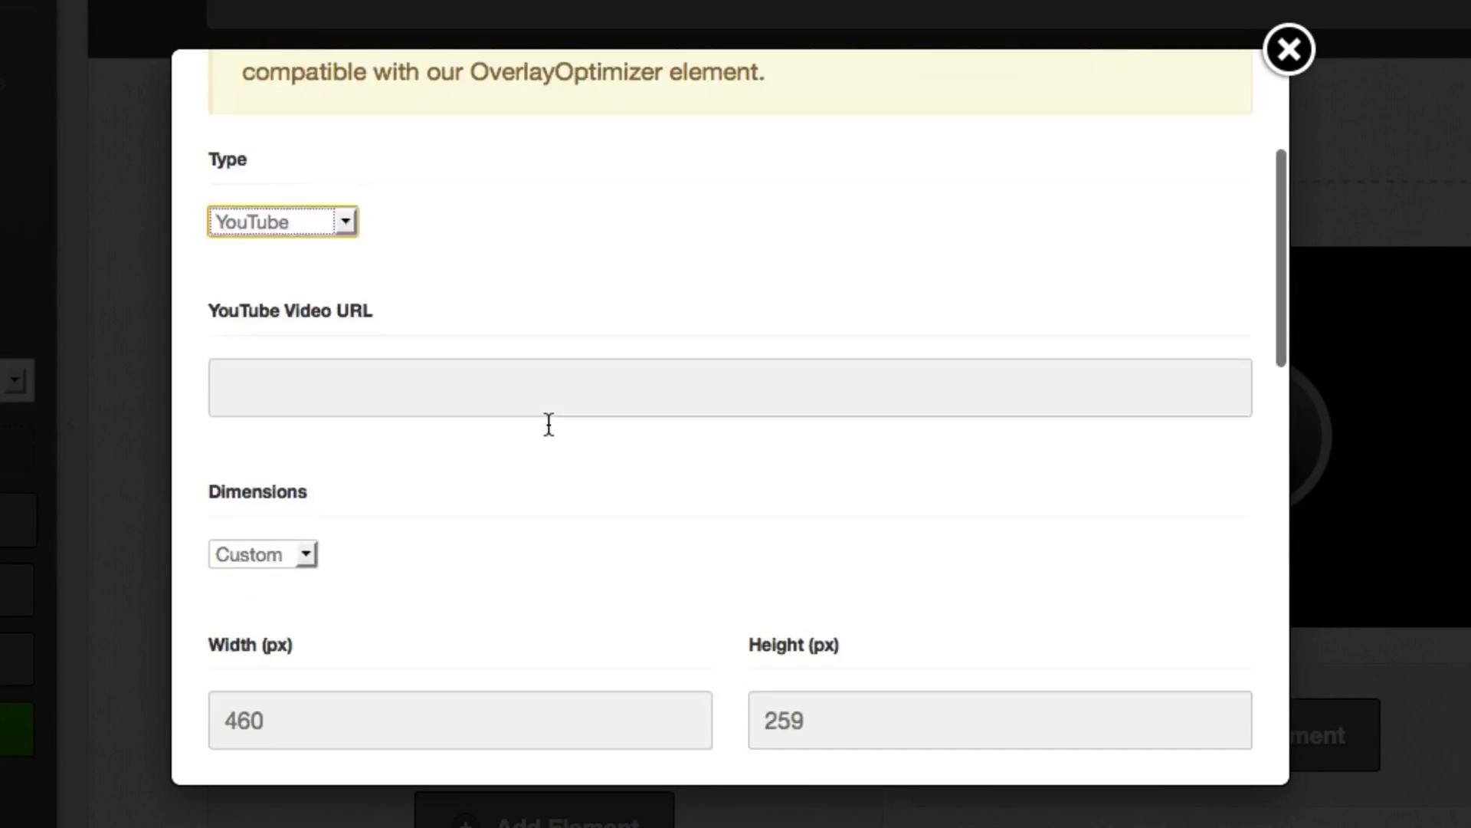
scroll(541, 426, "up", 10)
left_click(348, 478)
left_click(275, 533)
scroll(647, 549, "down", 15)
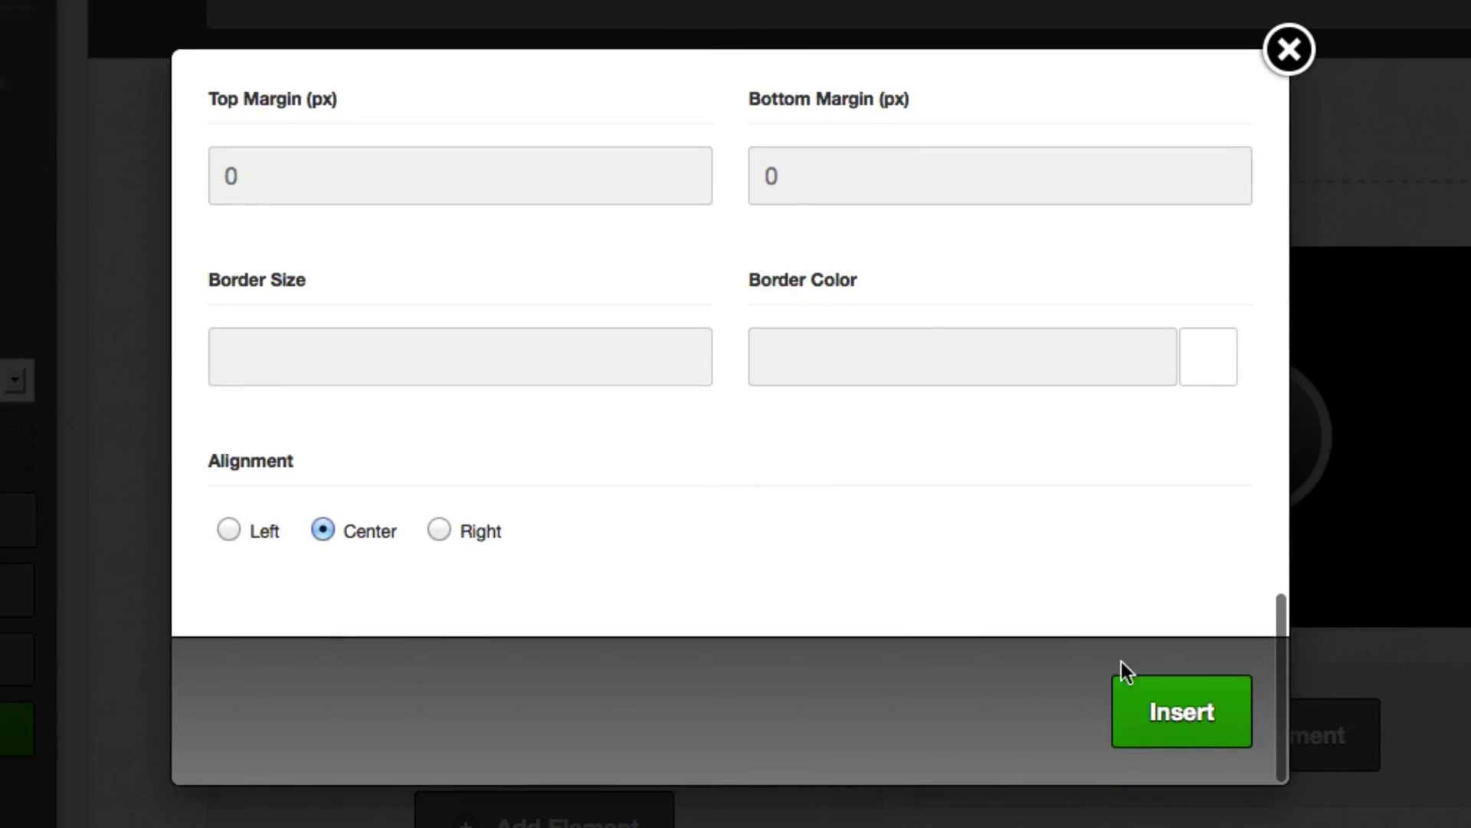
left_click(1134, 689)
Step: Set the opt-in form's integration to AWeber with the optpress-member list and insert it
scroll(931, 370, "down", 5)
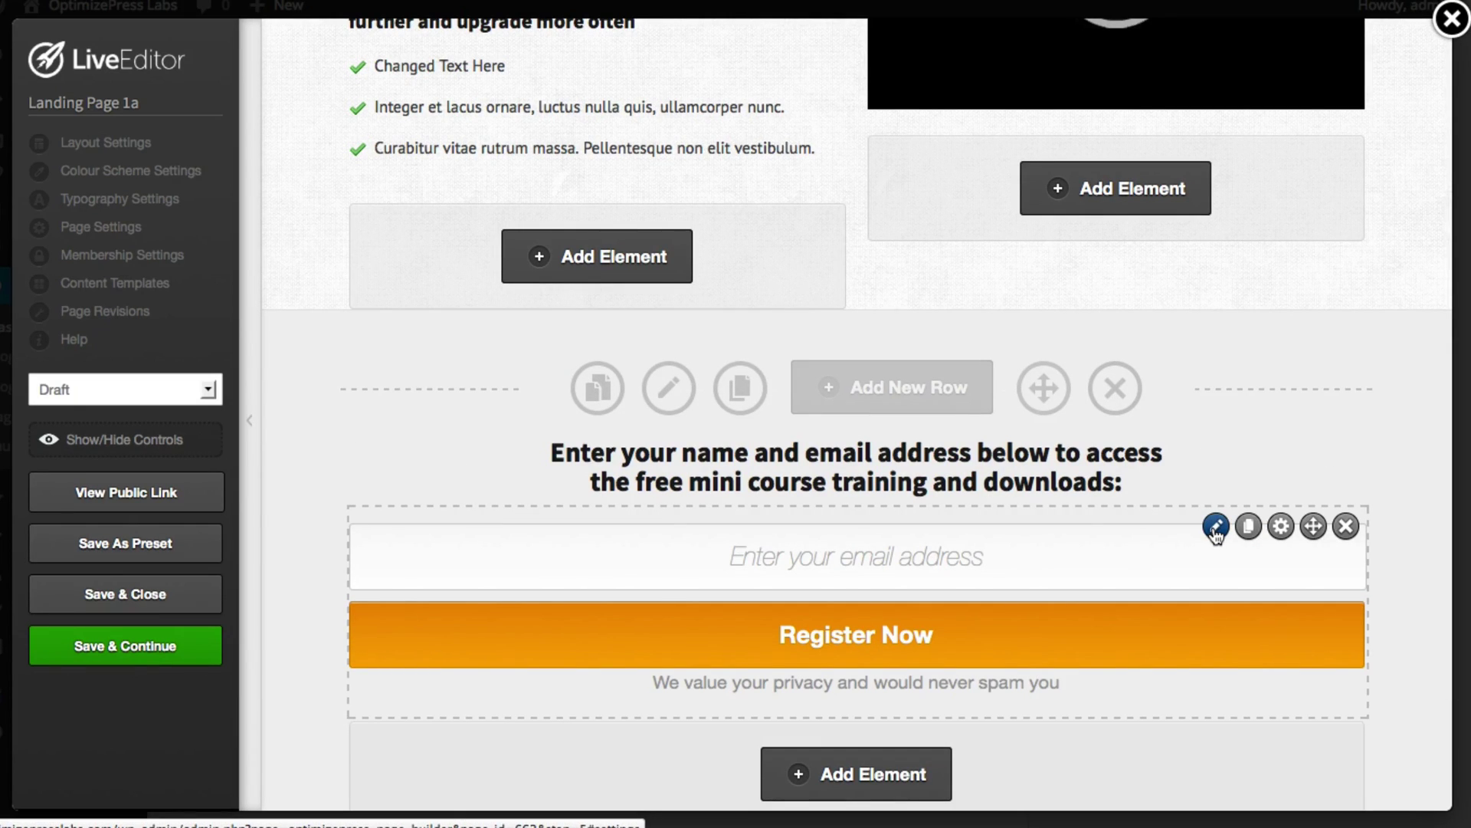
left_click(1216, 527)
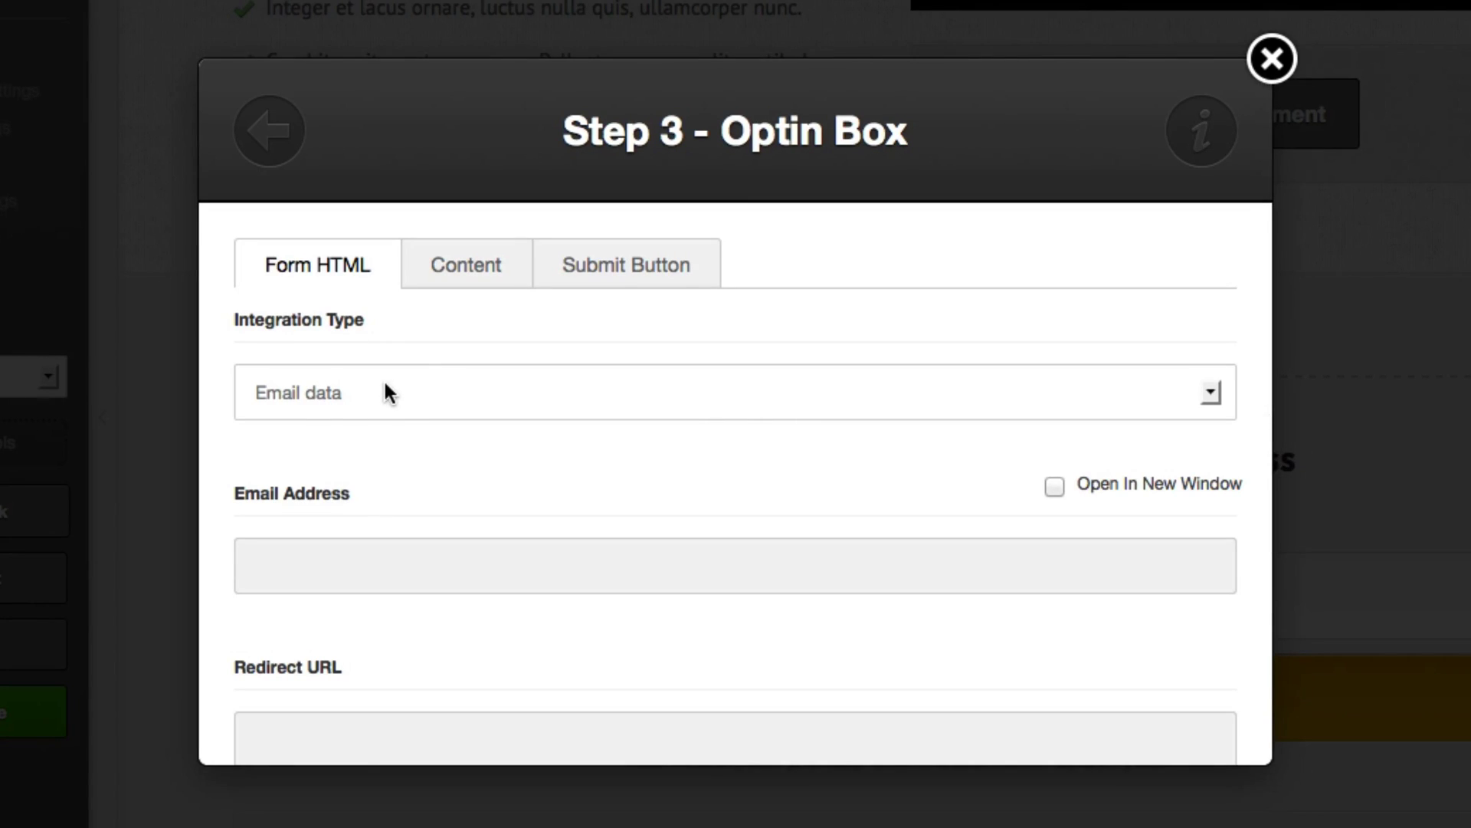
left_click(392, 392)
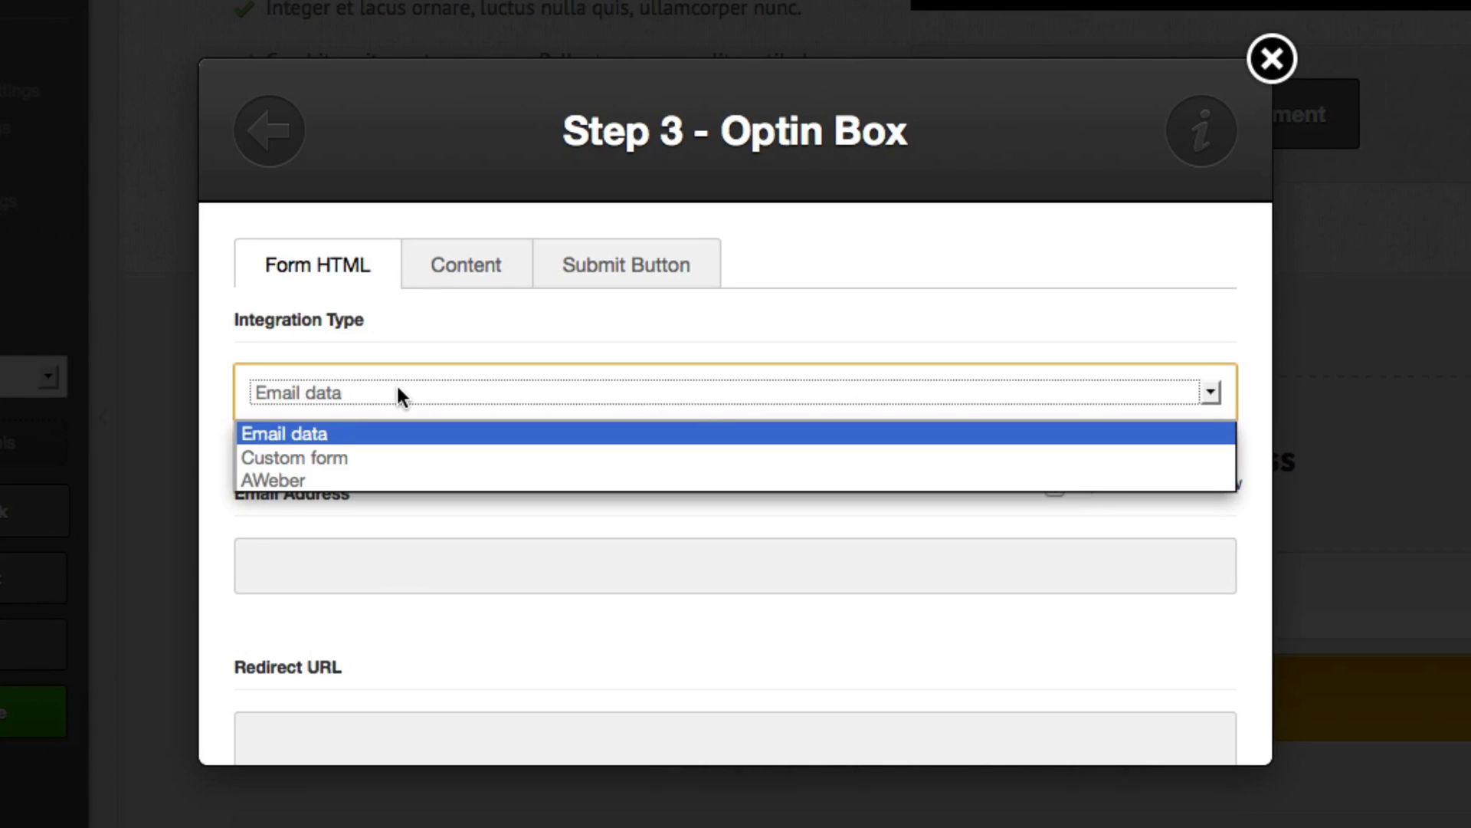
left_click(309, 481)
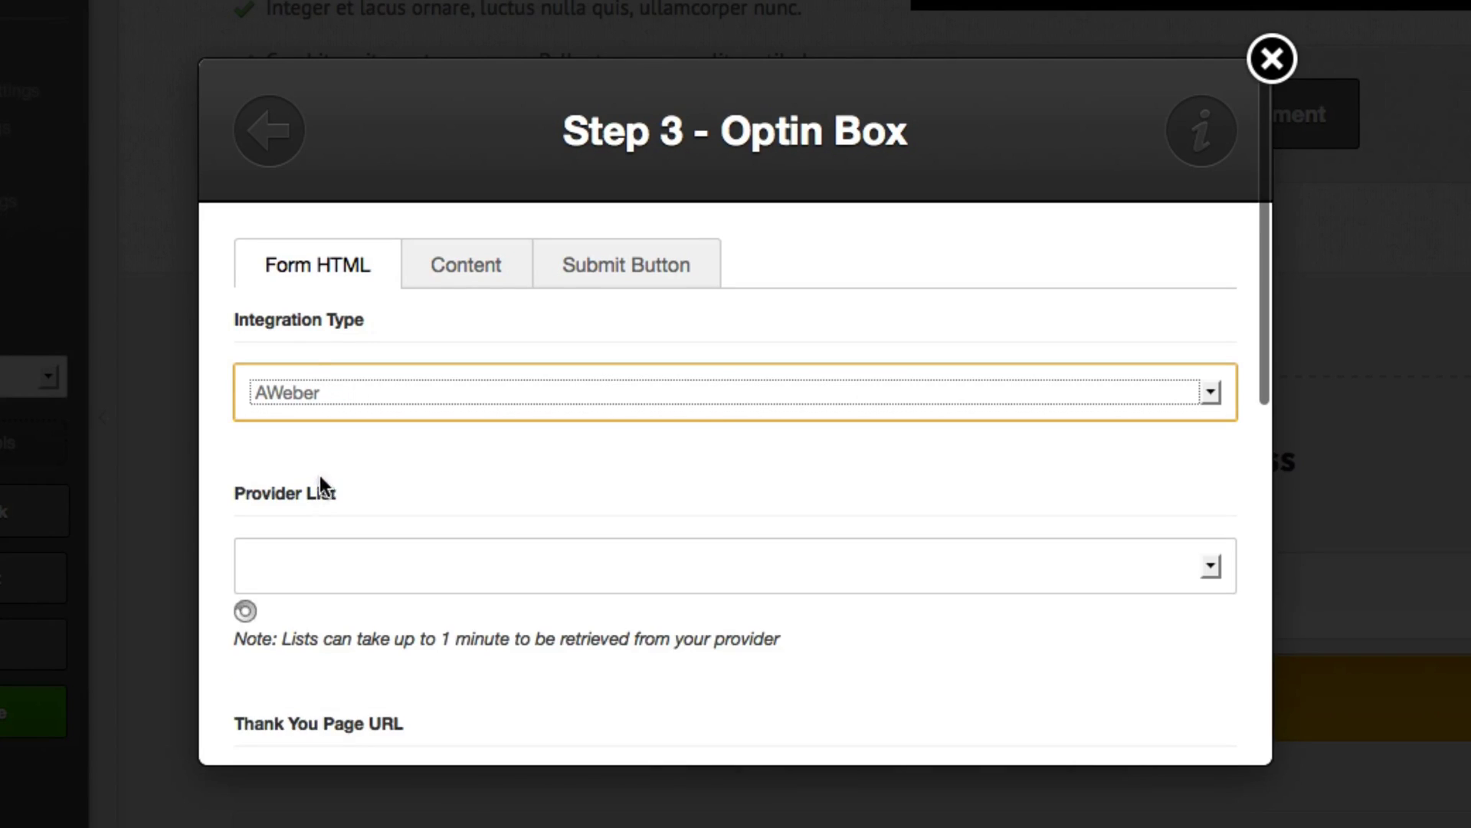
scroll(613, 421, "down", 5)
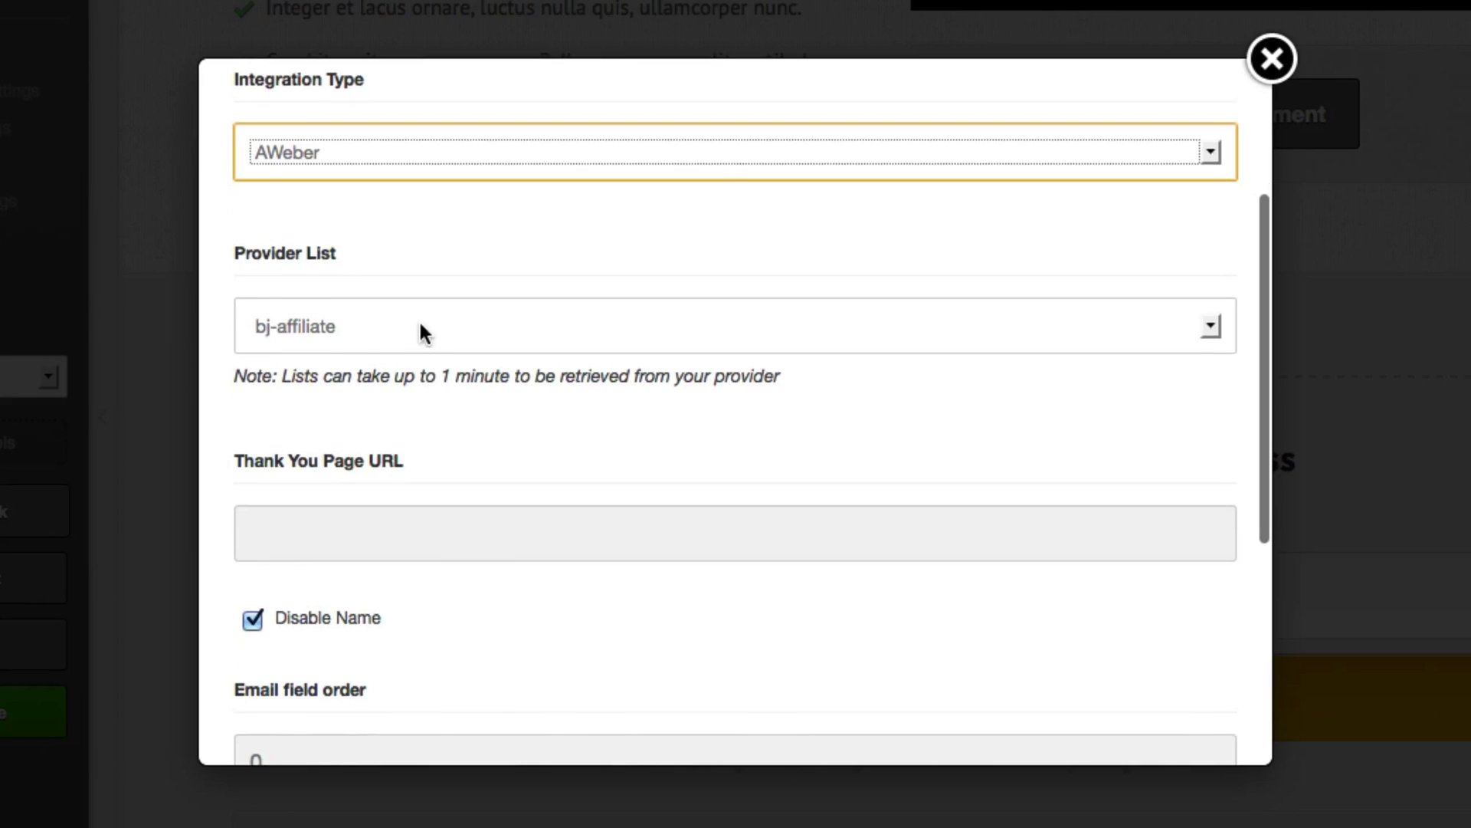
left_click(420, 326)
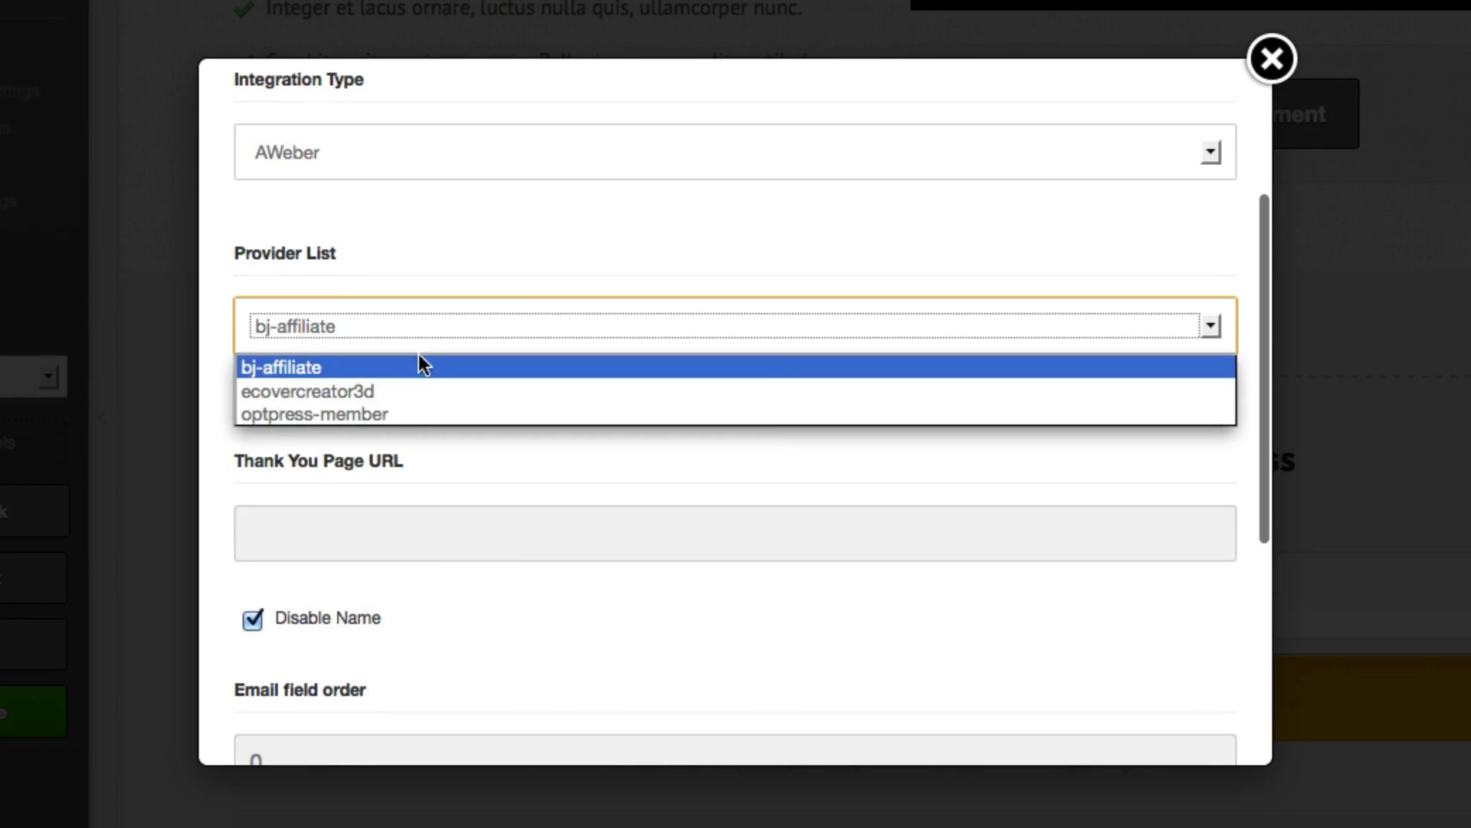
left_click(400, 414)
scroll(445, 444, "down", 1)
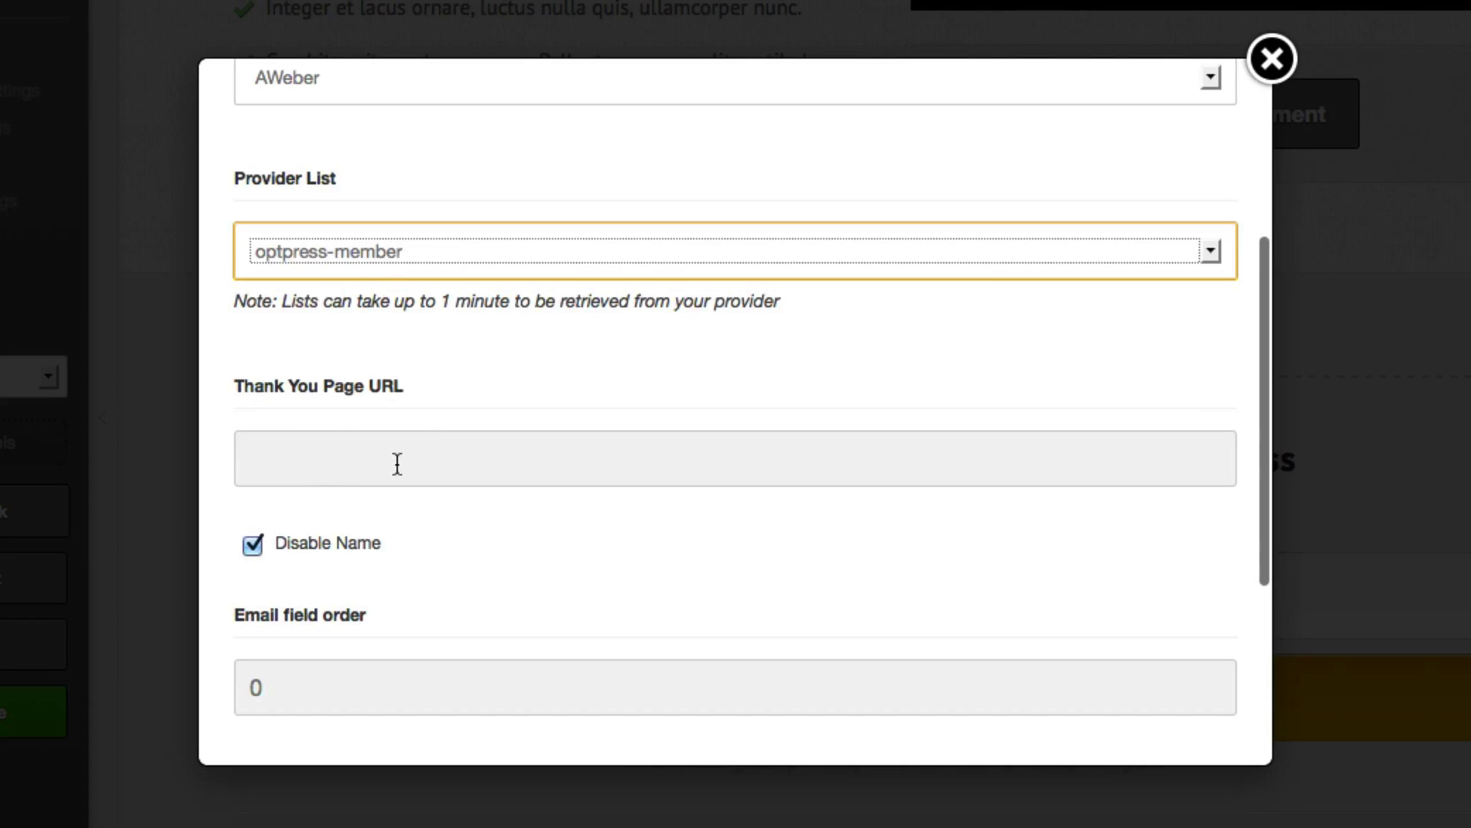
left_click(397, 462)
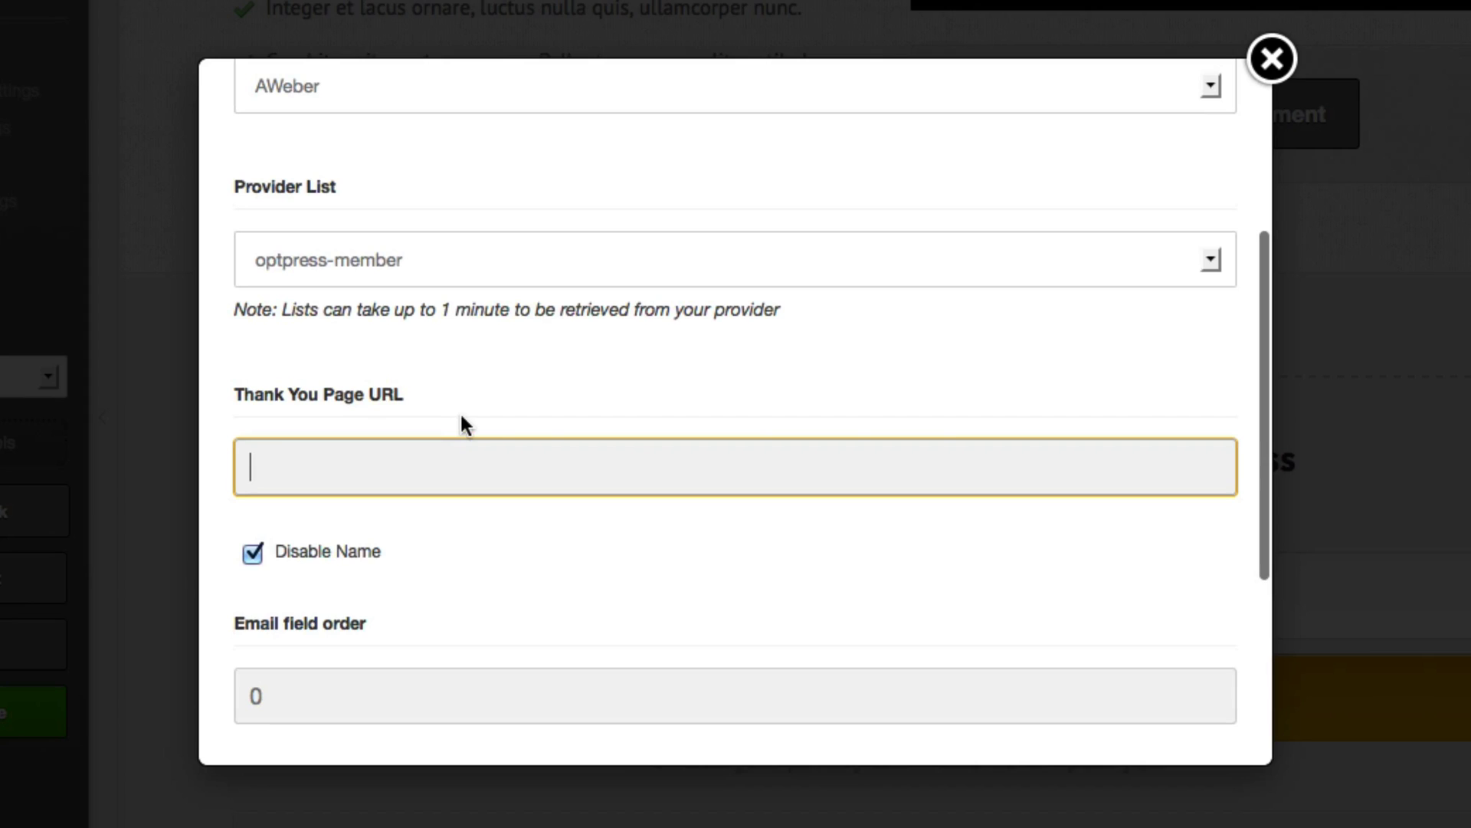
scroll(681, 425, "down", 5)
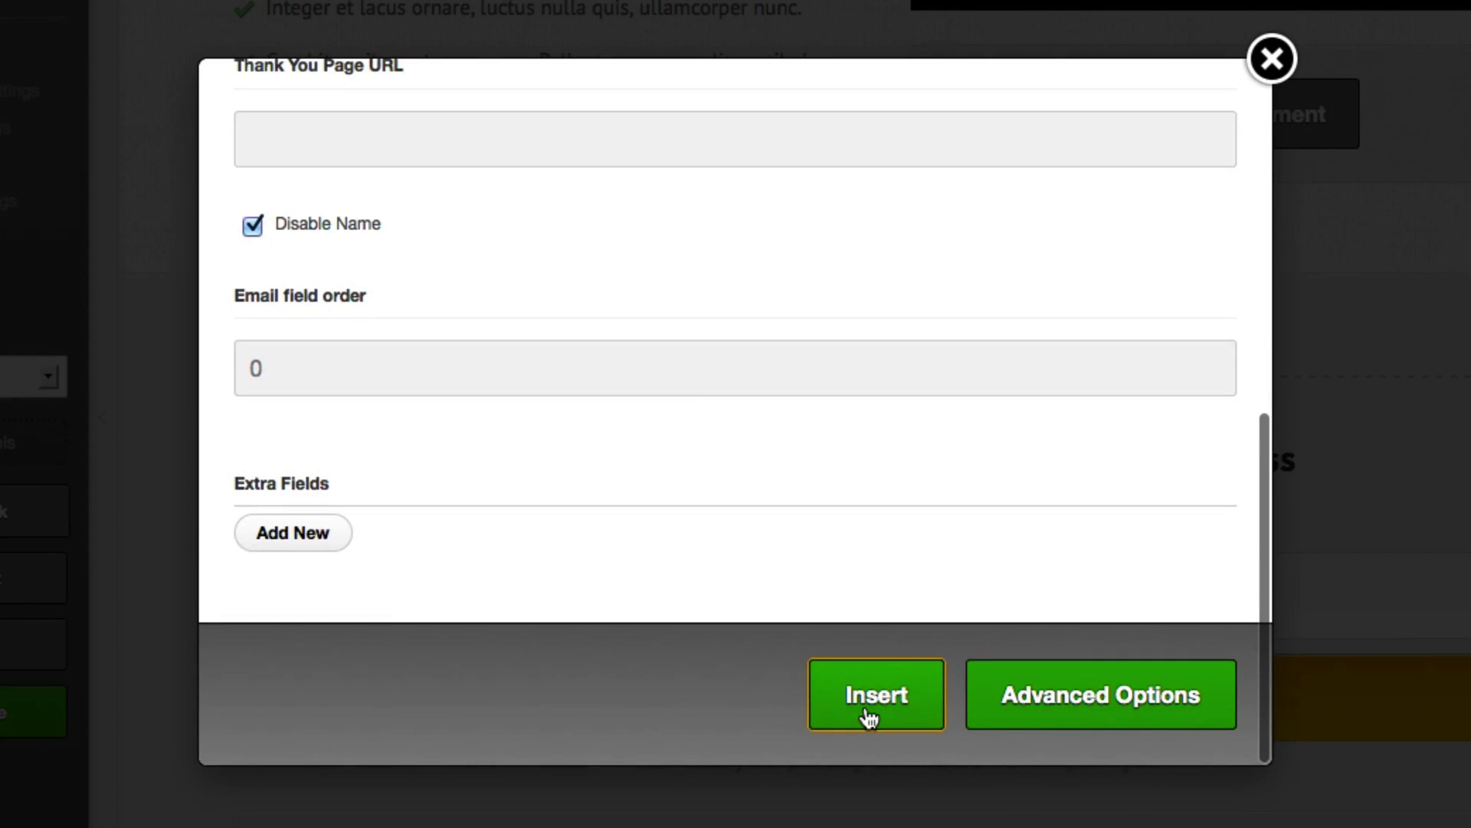
left_click(866, 709)
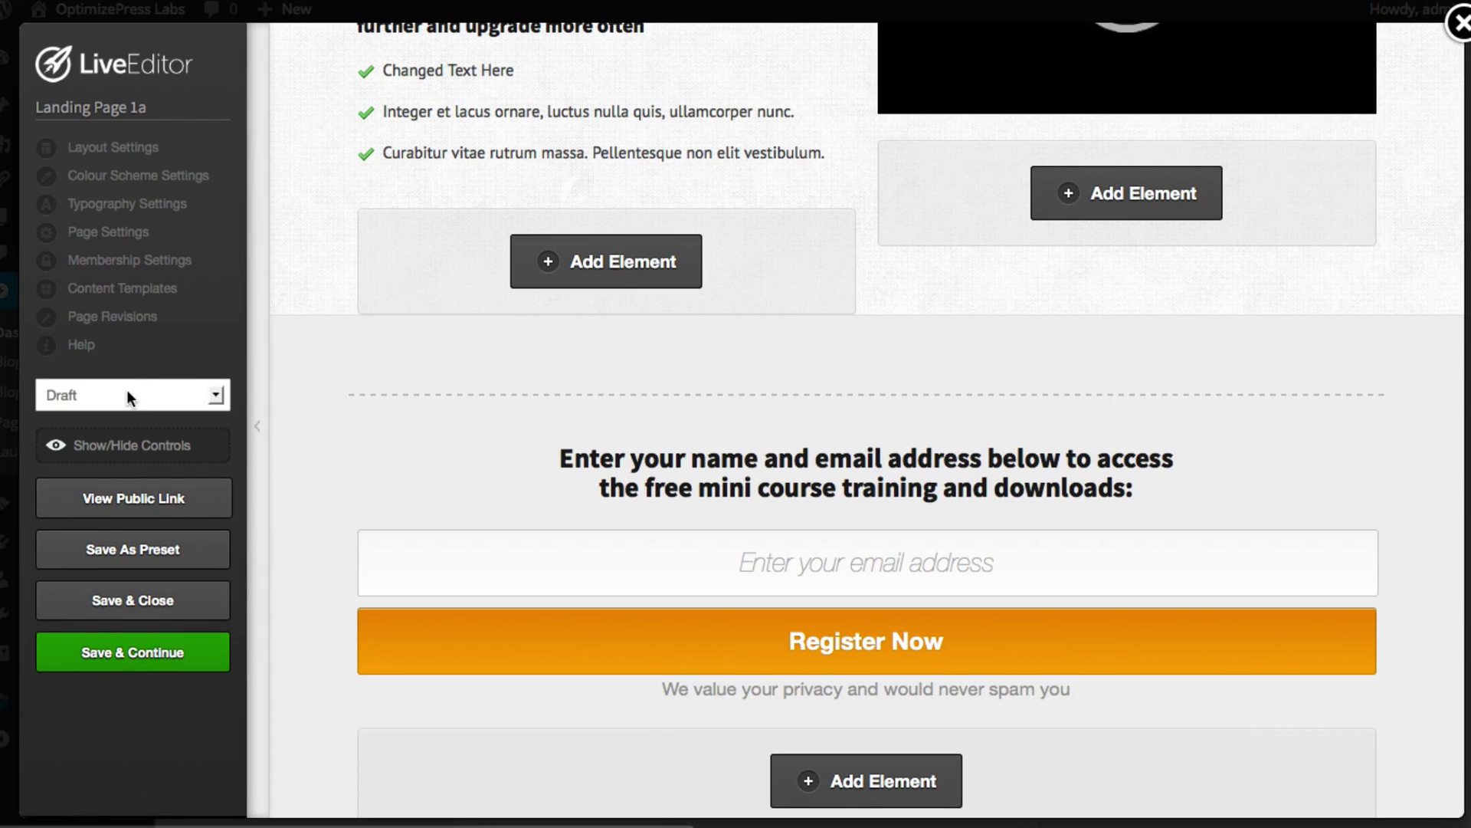
Step: Change the page status from Draft to Publish and save it
left_click(127, 393)
left_click(116, 428)
left_click(168, 656)
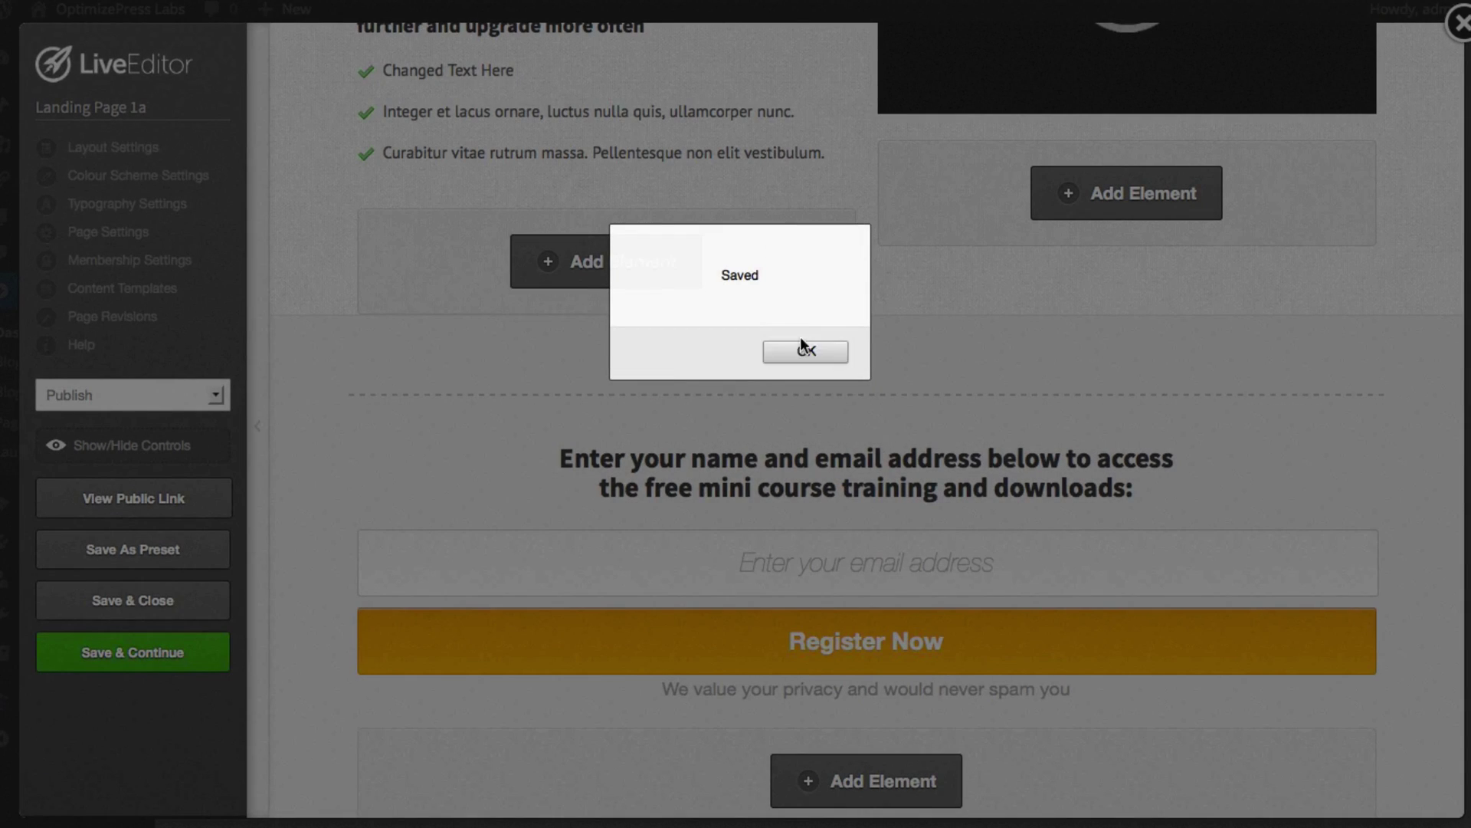
left_click(804, 350)
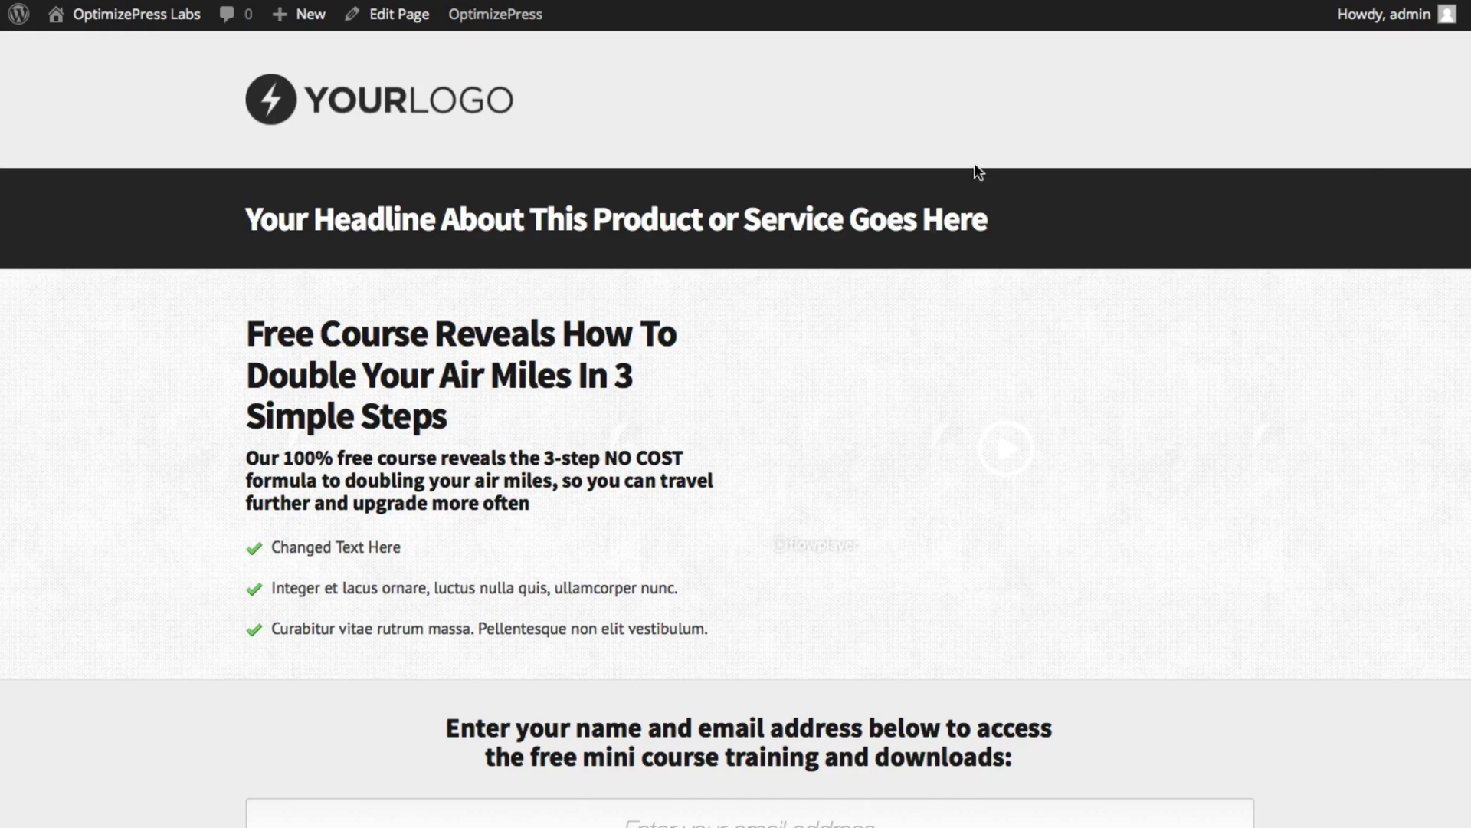
Step: Play the video on the live landing page and scroll through it
left_click(1014, 440)
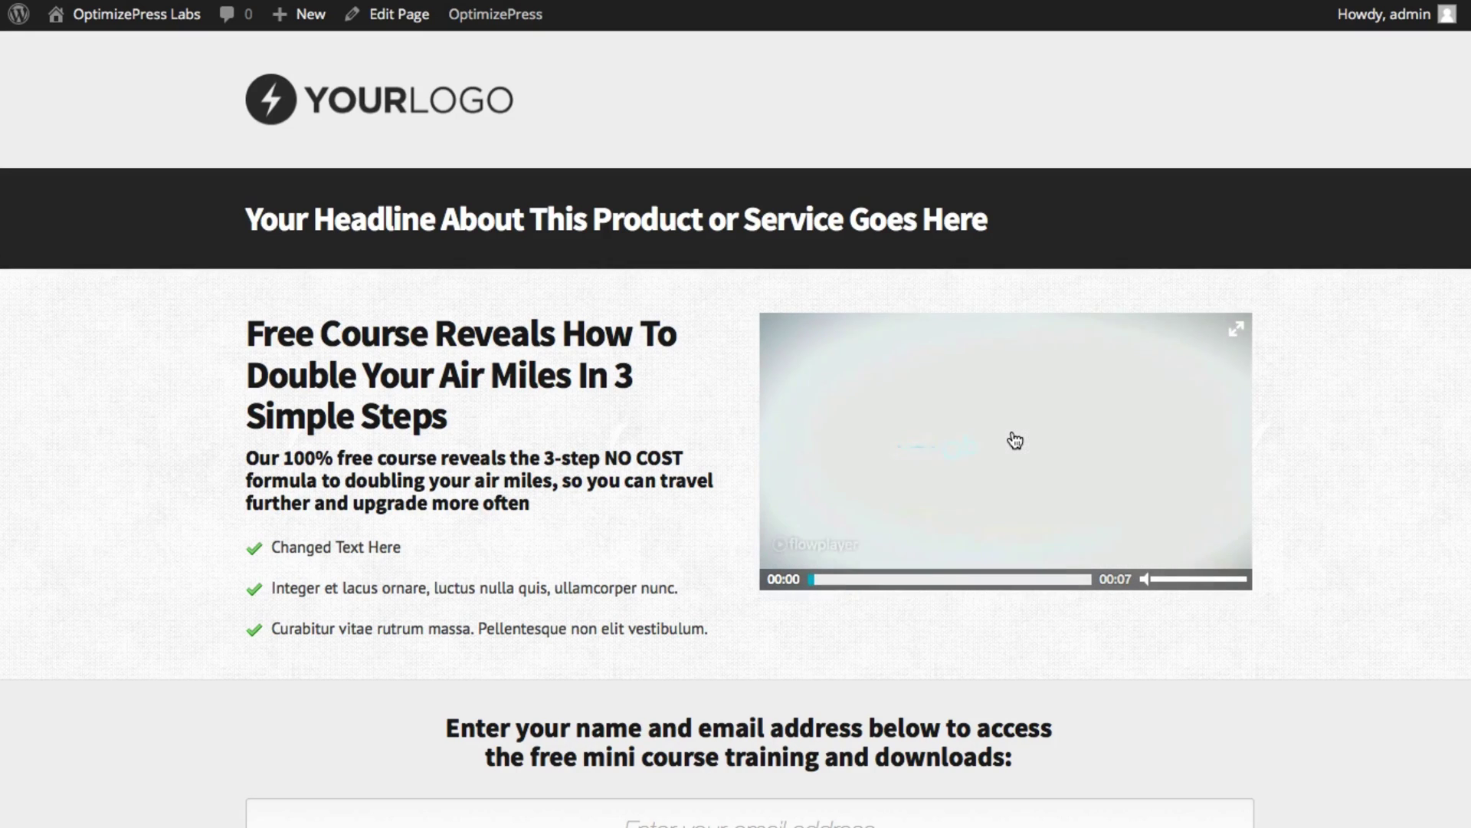
mouse_move(1384, 14)
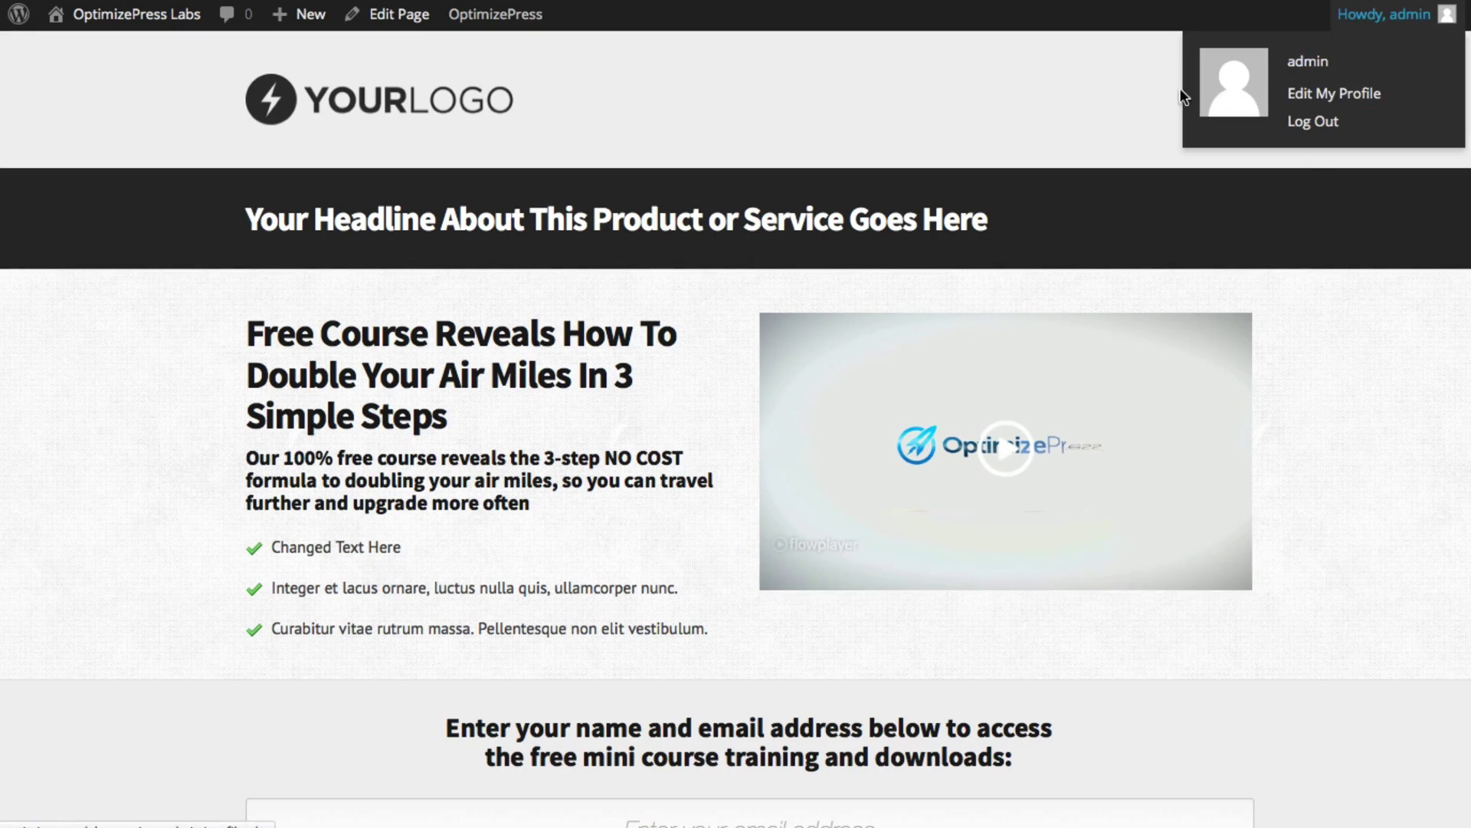
scroll(715, 247, "down", 3)
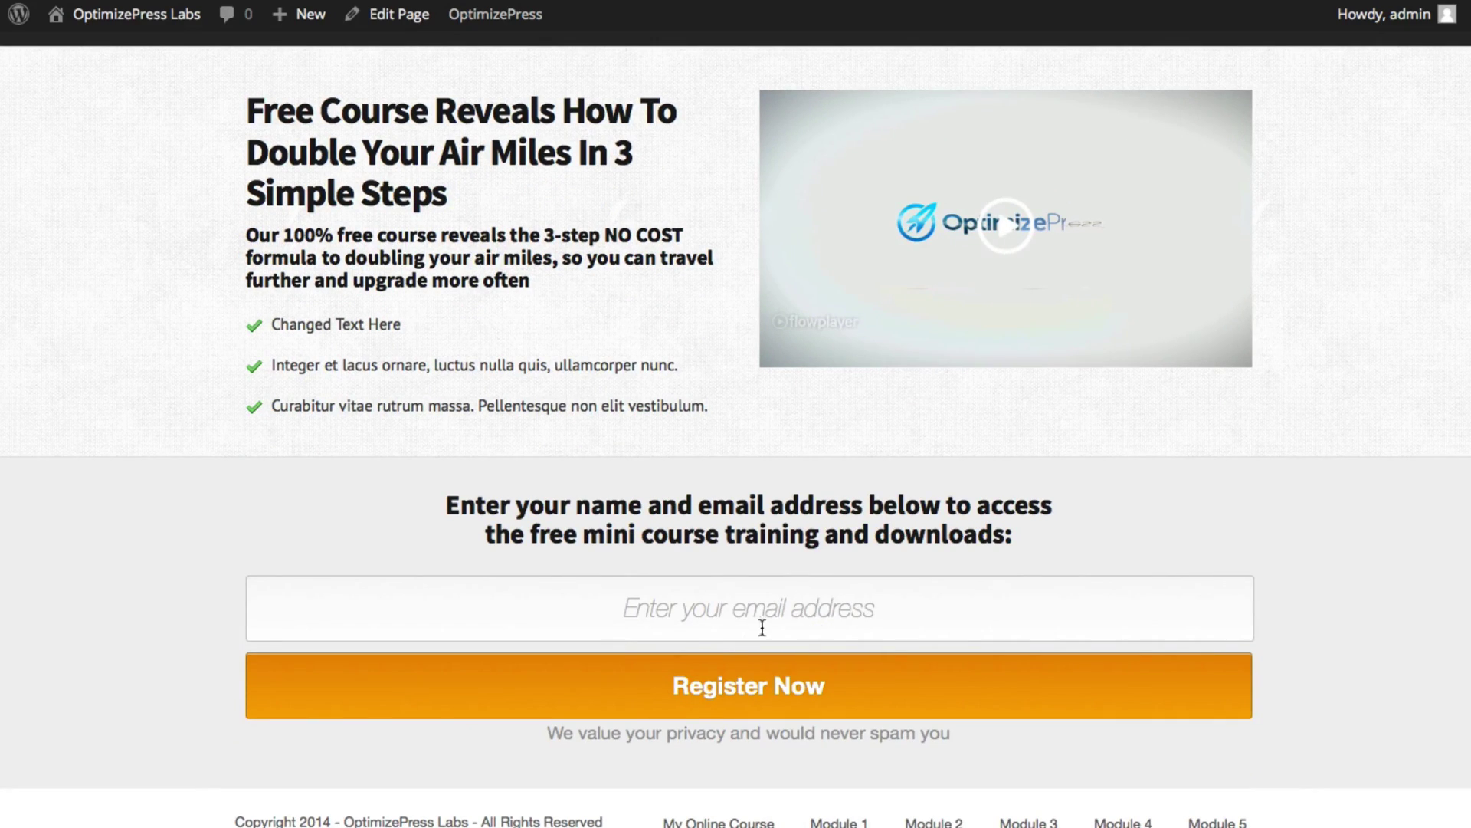
scroll(792, 604, "up", 2)
scroll(793, 605, "up", 1)
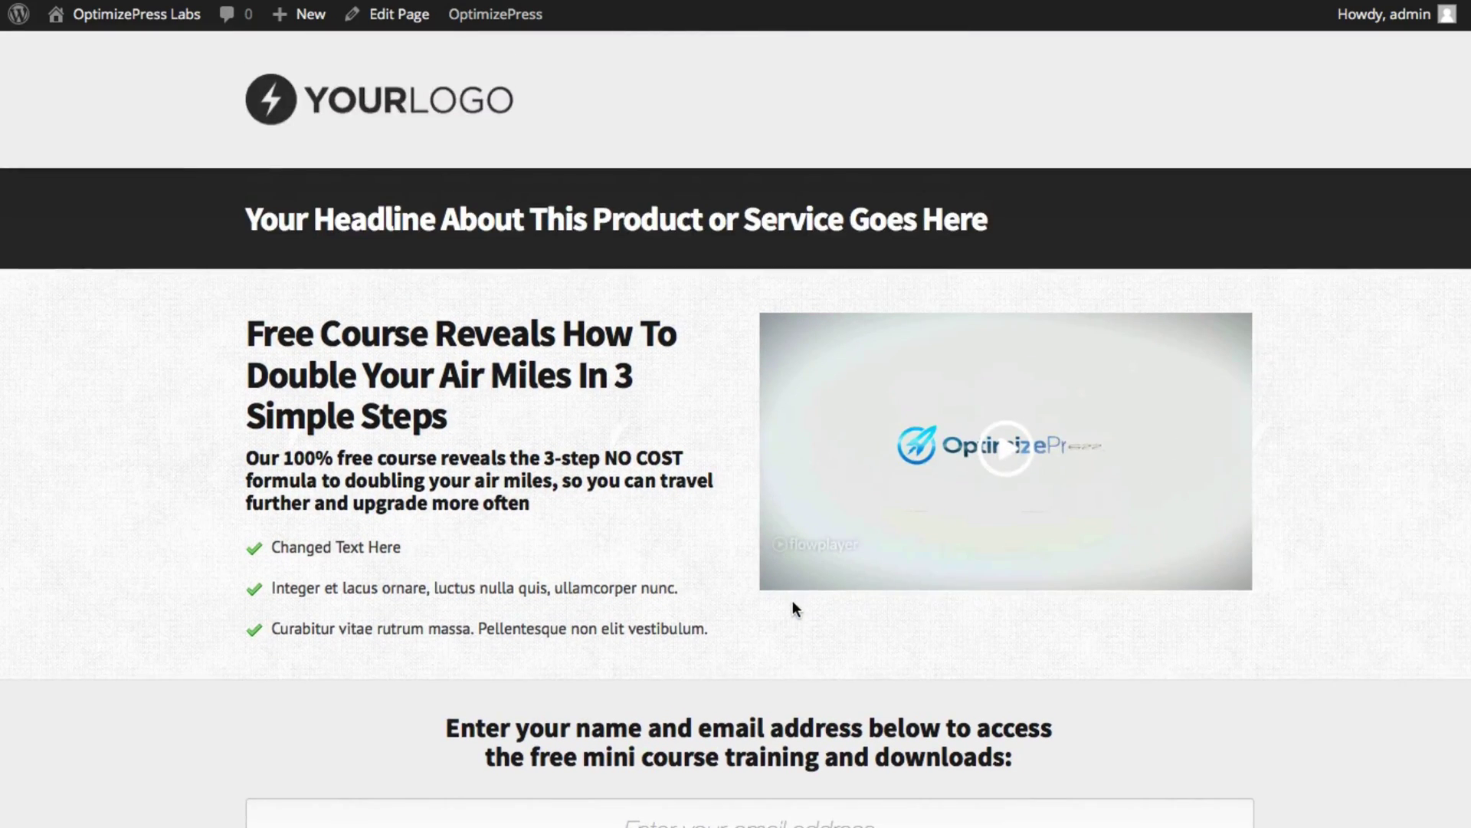